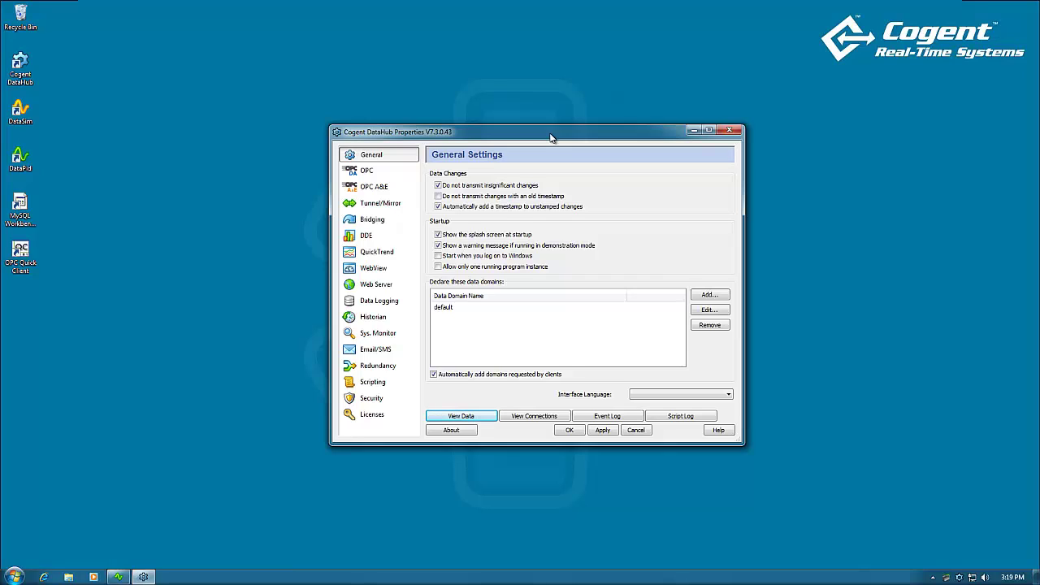
Check that DataPid shows Connected on localhost service 4502, then minimize its window.
{"action": "left_click", "coordinate": [118, 577]}
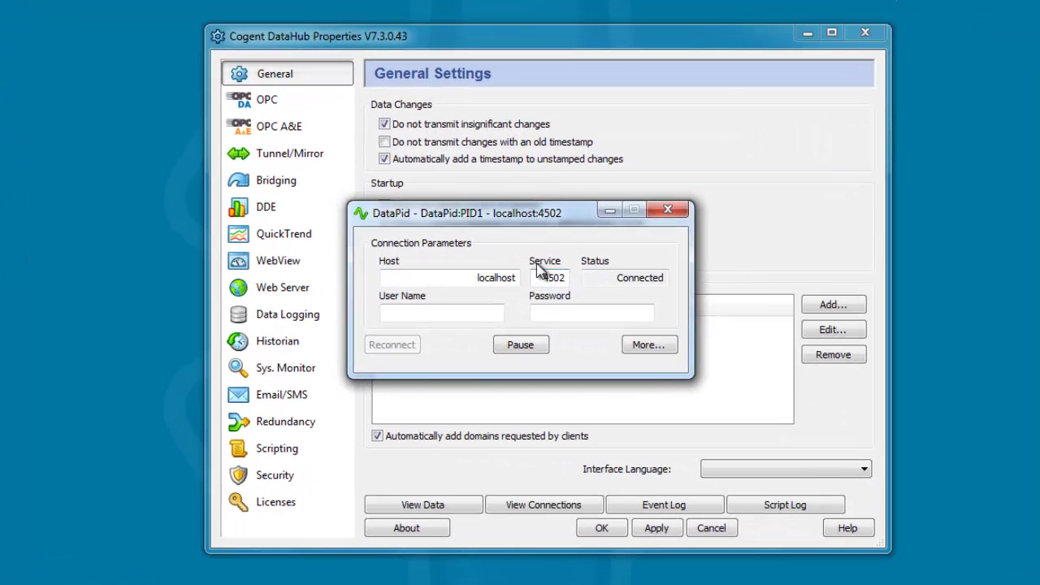
{"action": "left_click", "coordinate": [610, 213]}
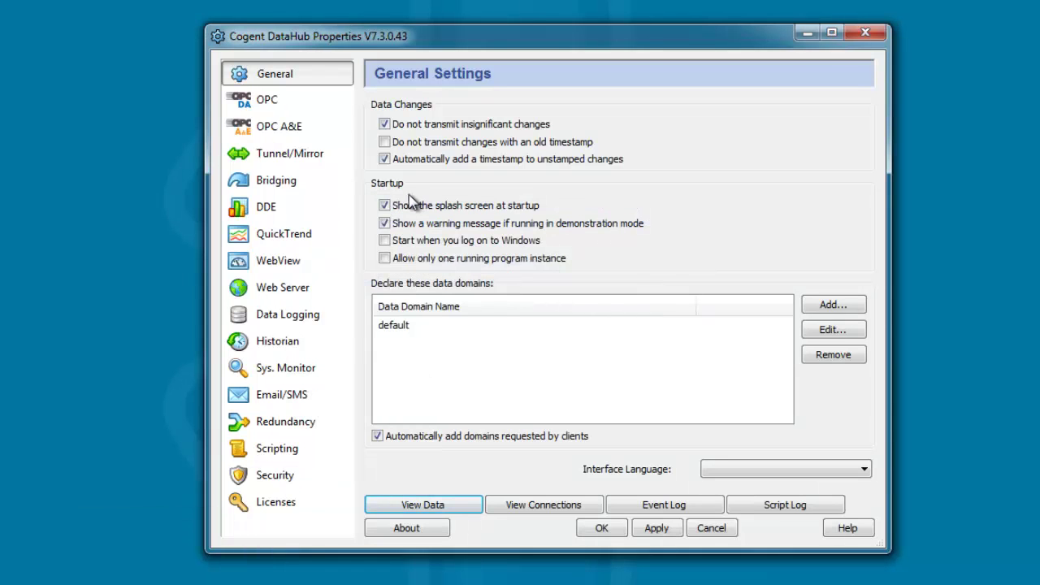
In ODBC data logging, select the MySQL_Cogent action logging DataPid:PID1.Pv to ProcessData.
{"action": "left_click", "coordinate": [322, 316]}
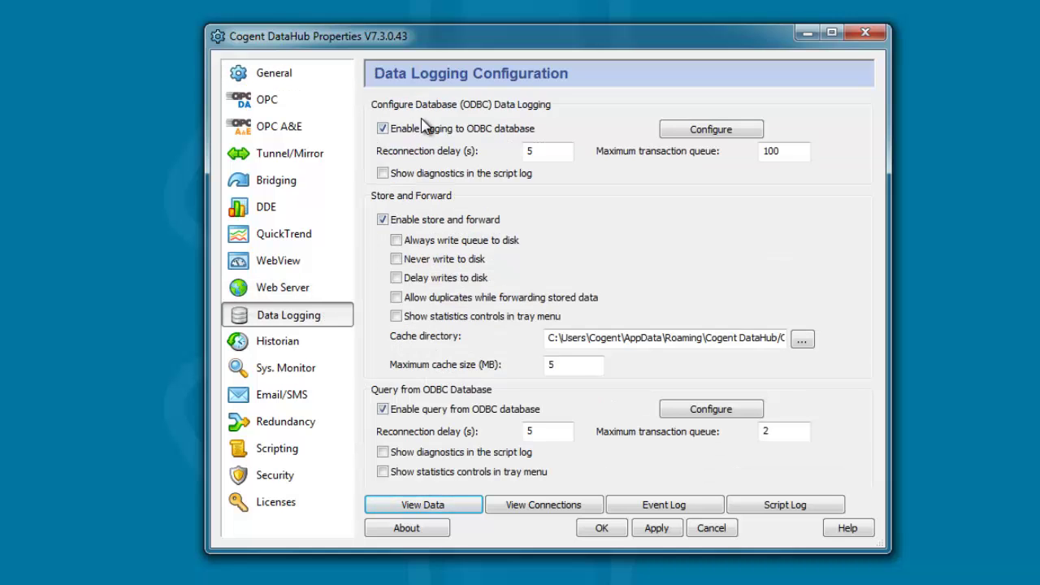
{"action": "left_click", "coordinate": [743, 132]}
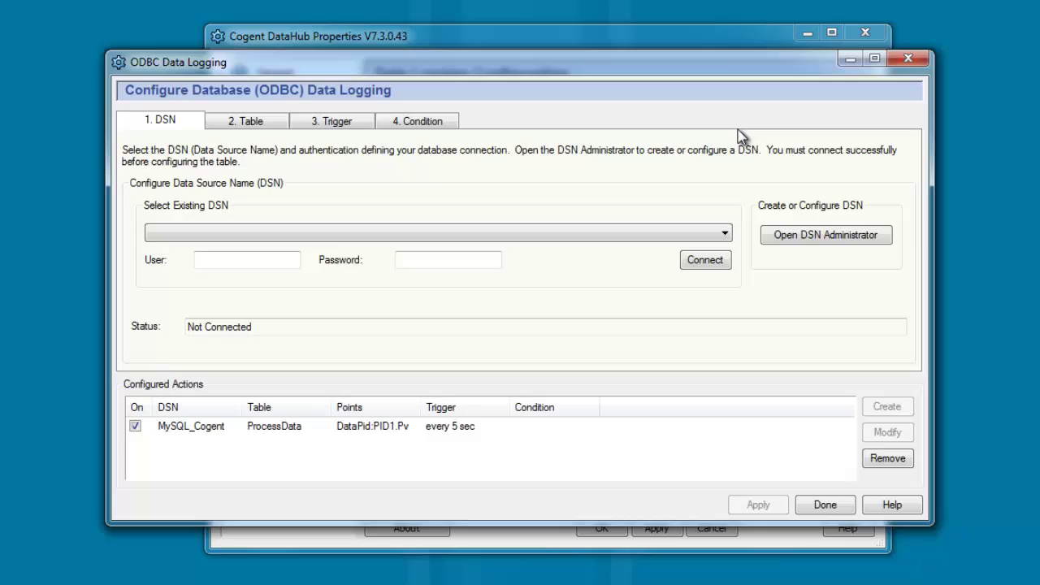
{"action": "left_click", "coordinate": [172, 429]}
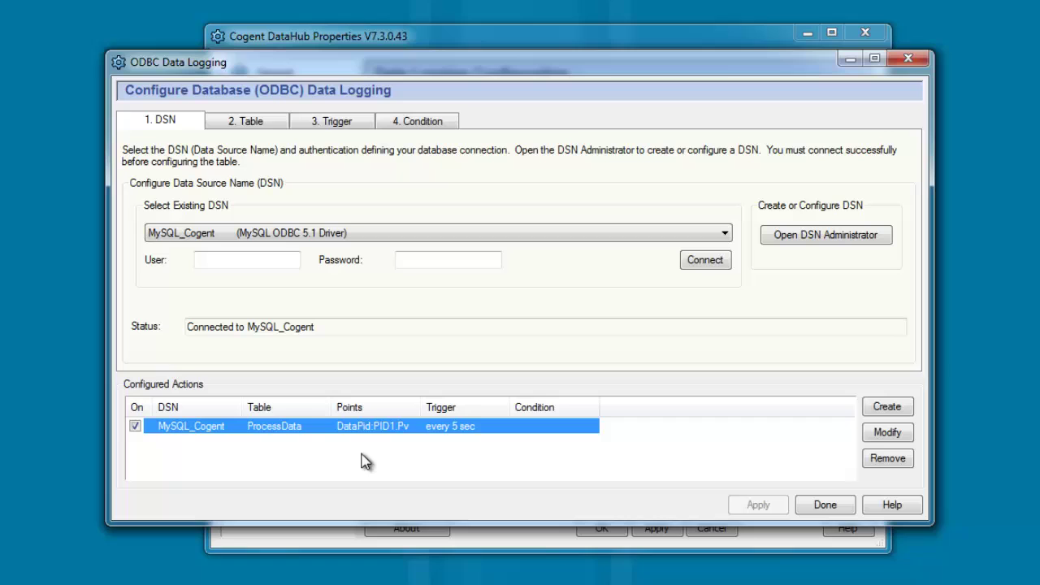
Inspect the action's ProcessData table mapping and every-5-sec trigger, then finish with Done.
{"action": "left_click", "coordinate": [276, 130]}
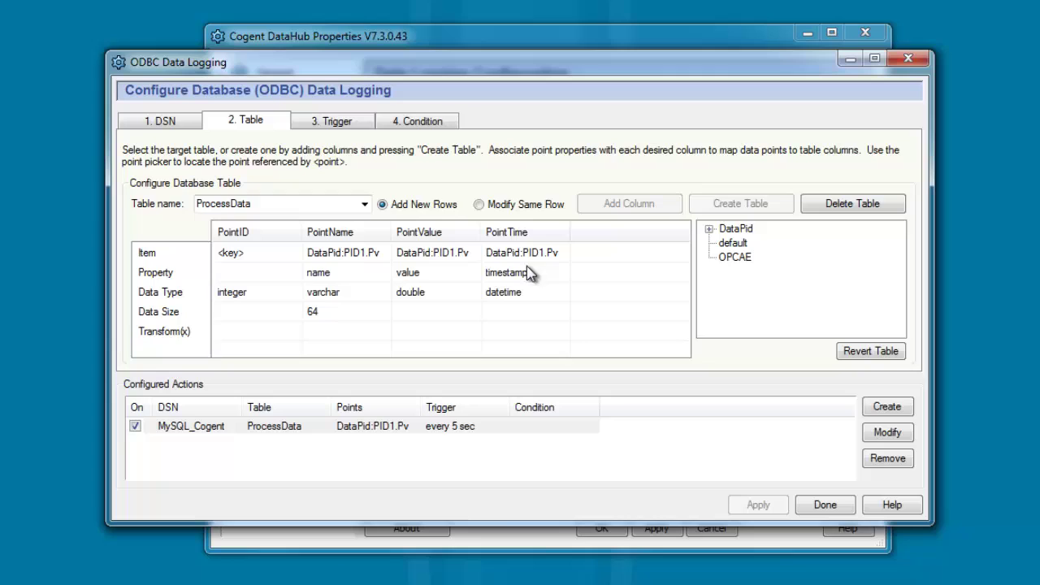
{"action": "left_click", "coordinate": [358, 125]}
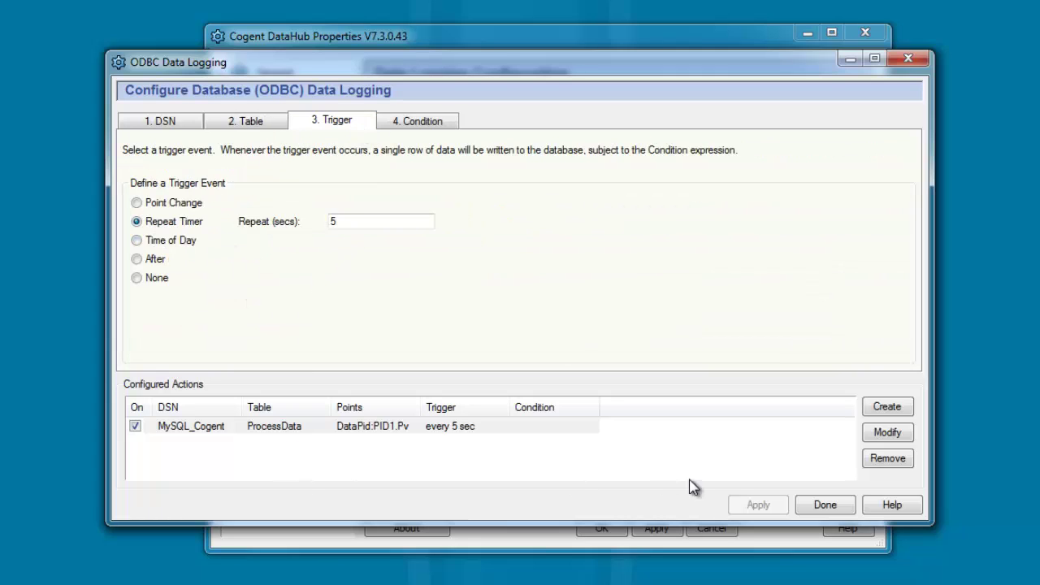
{"action": "left_click", "coordinate": [825, 506]}
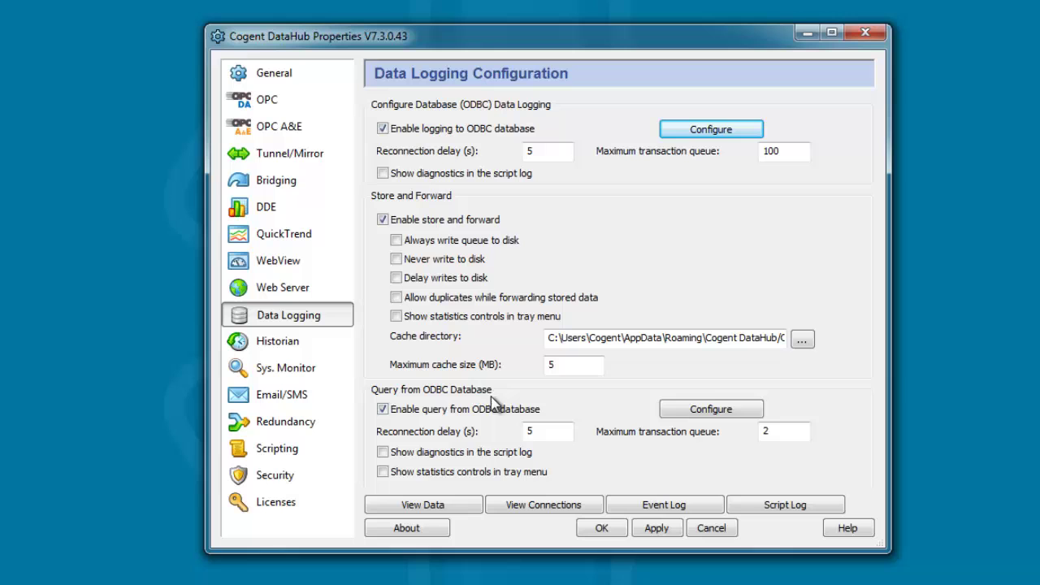
Connect a new ODBC query to the MySQL_Cogent DSN and show its empty Query tab.
{"action": "left_click", "coordinate": [740, 408]}
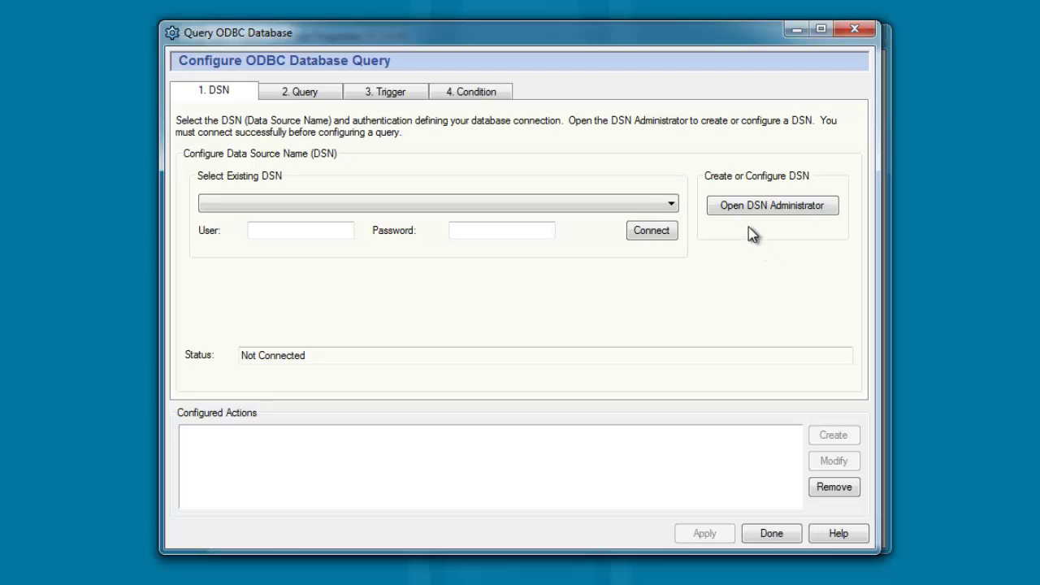
{"action": "left_click", "coordinate": [671, 204]}
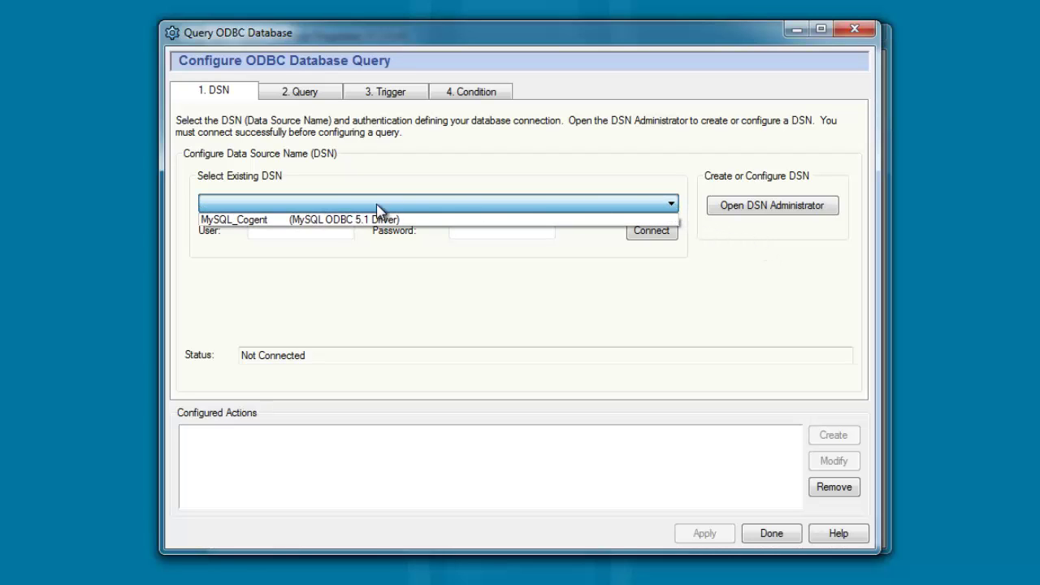
{"action": "left_click", "coordinate": [295, 220]}
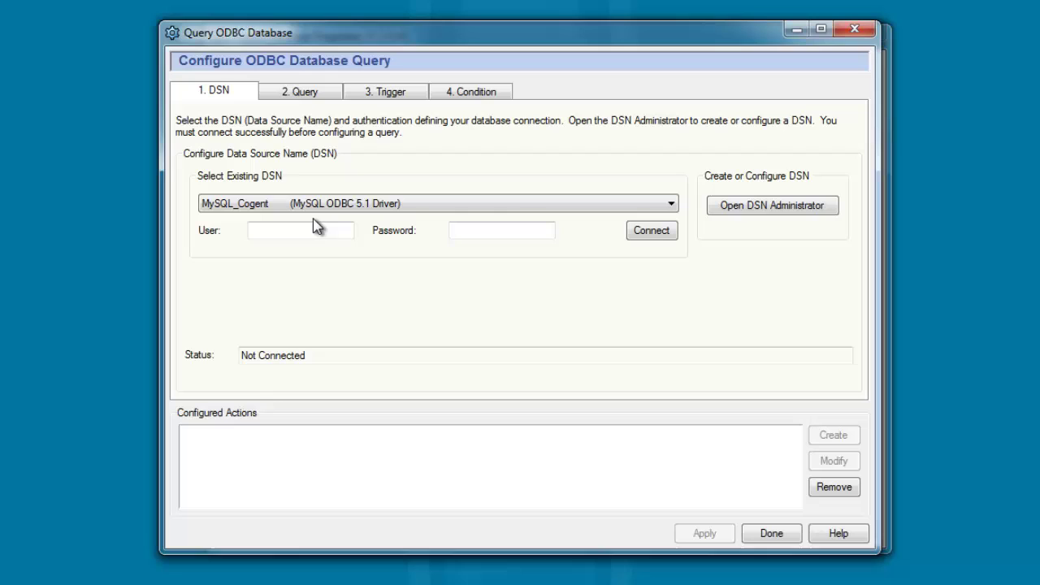
{"action": "left_click", "coordinate": [655, 233]}
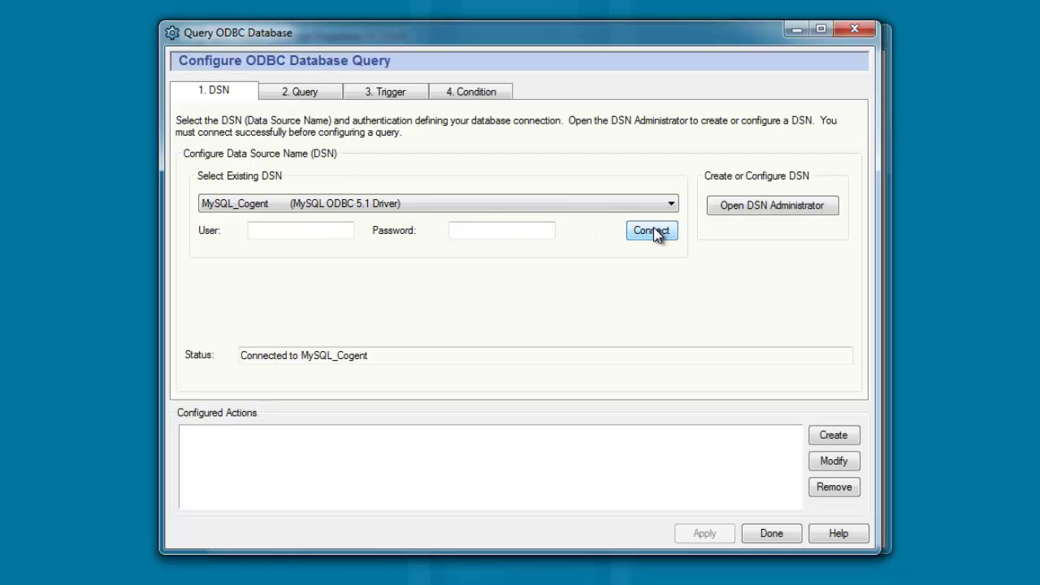
{"action": "left_click", "coordinate": [299, 93]}
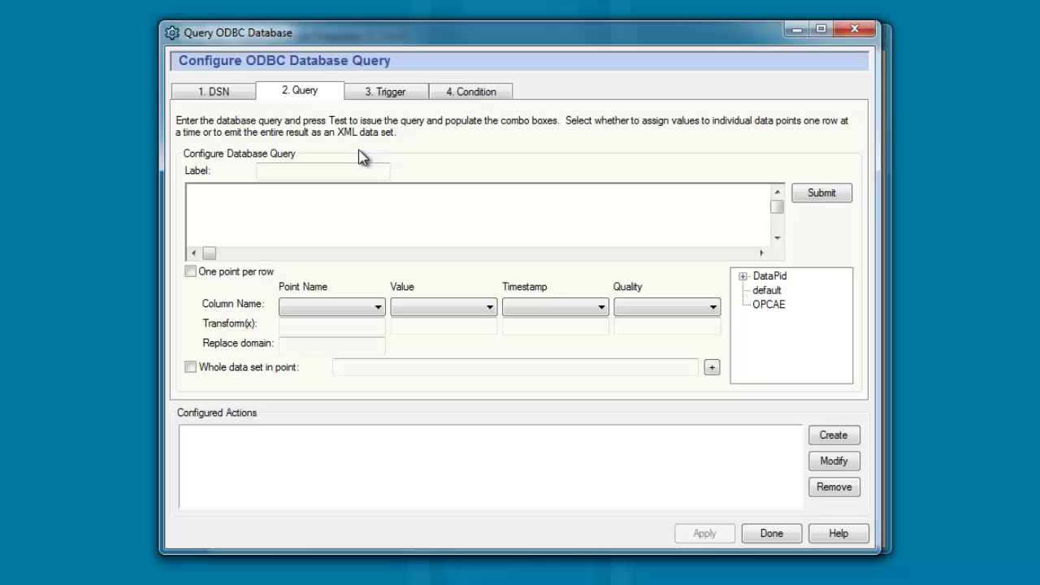
Label the query MyQuery and enter 'SELECT * FROM ProcessData ORDER BY PointID DESC LIMIT 1;'.
{"action": "left_click", "coordinate": [326, 172]}
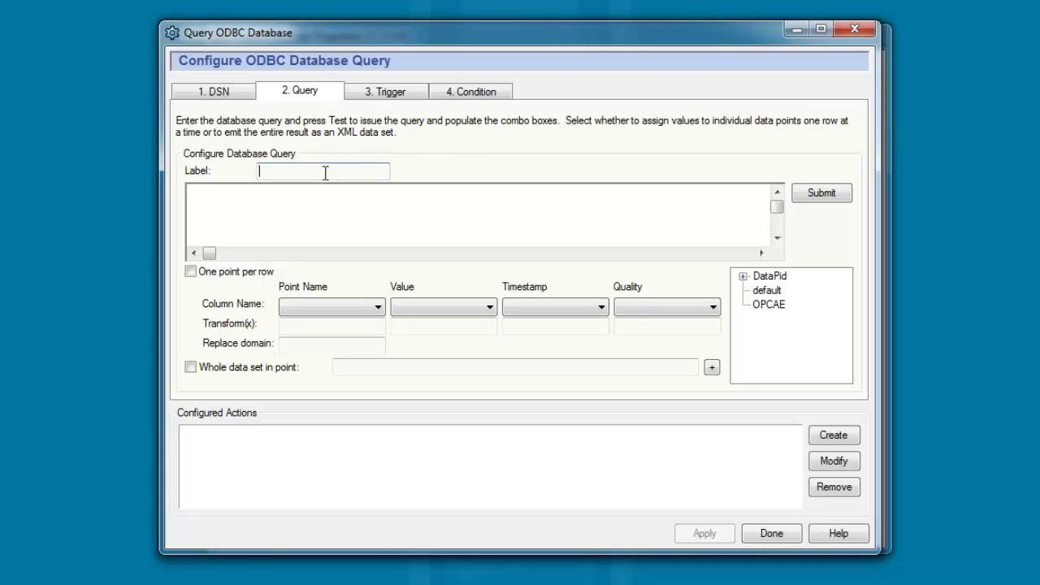
{"action": "type", "text": "MyQuery"}
{"action": "left_click", "coordinate": [330, 207]}
{"action": "type", "text": "SELECT * FROM ProcessData ORDER BY PointID DESC LIMIT 1;"}
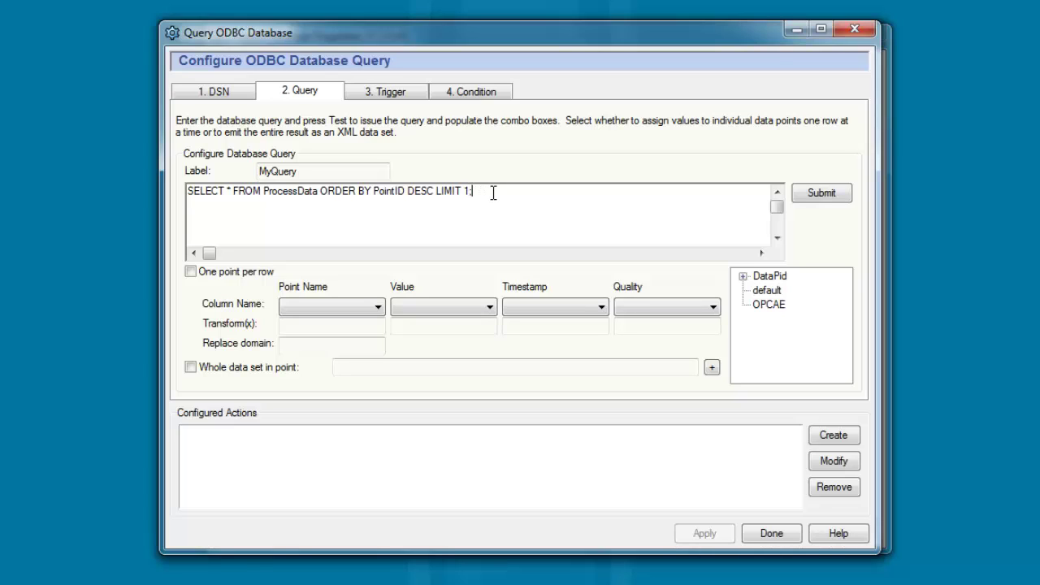
Submit MyQuery, keep Point Name as <none>, and store the whole data set in Test:ProcessData1.
{"action": "left_click", "coordinate": [840, 194]}
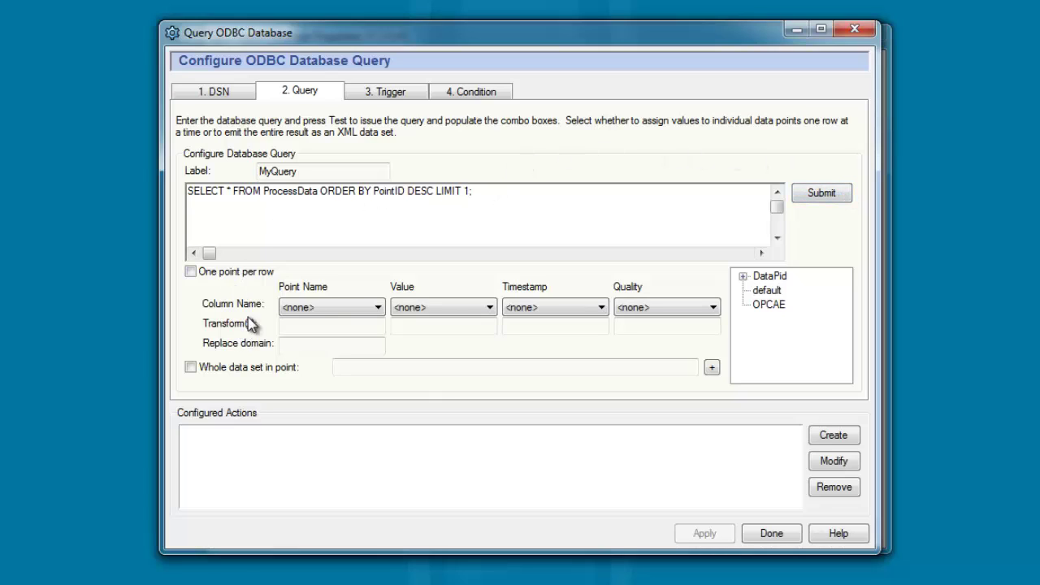
{"action": "left_click", "coordinate": [355, 307]}
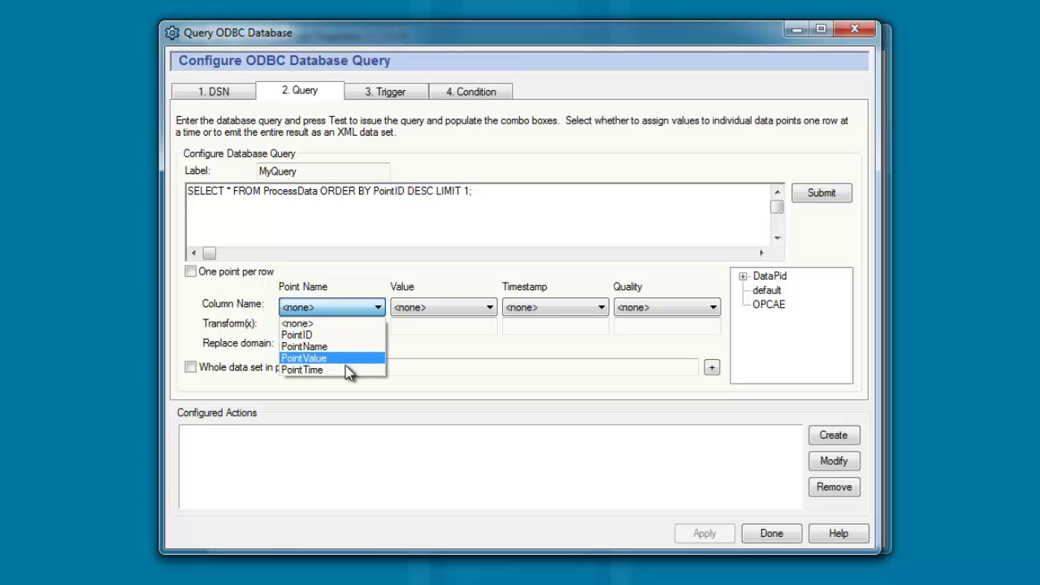
{"action": "left_click", "coordinate": [348, 309]}
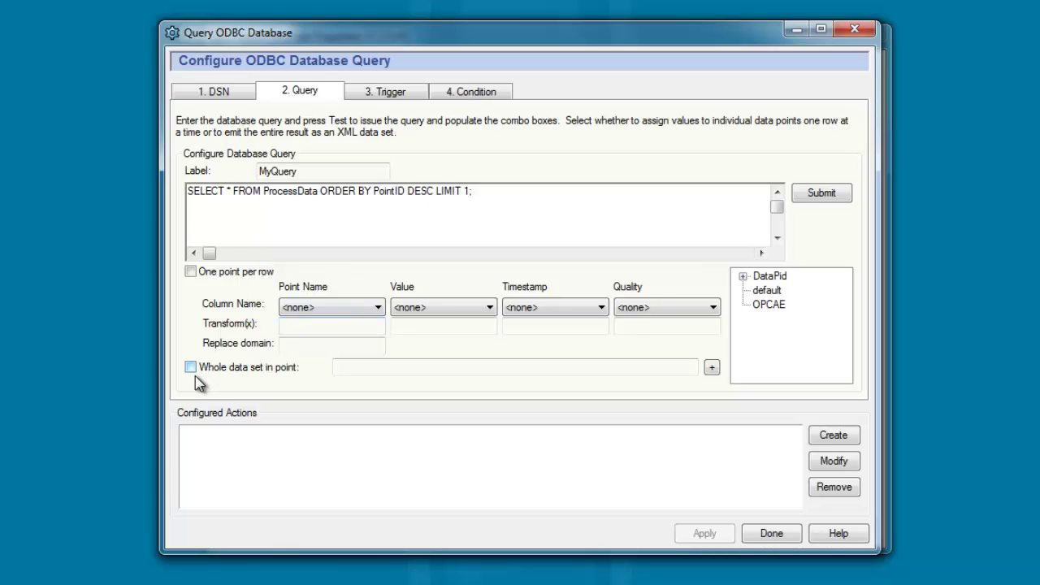
{"action": "left_click", "coordinate": [356, 370]}
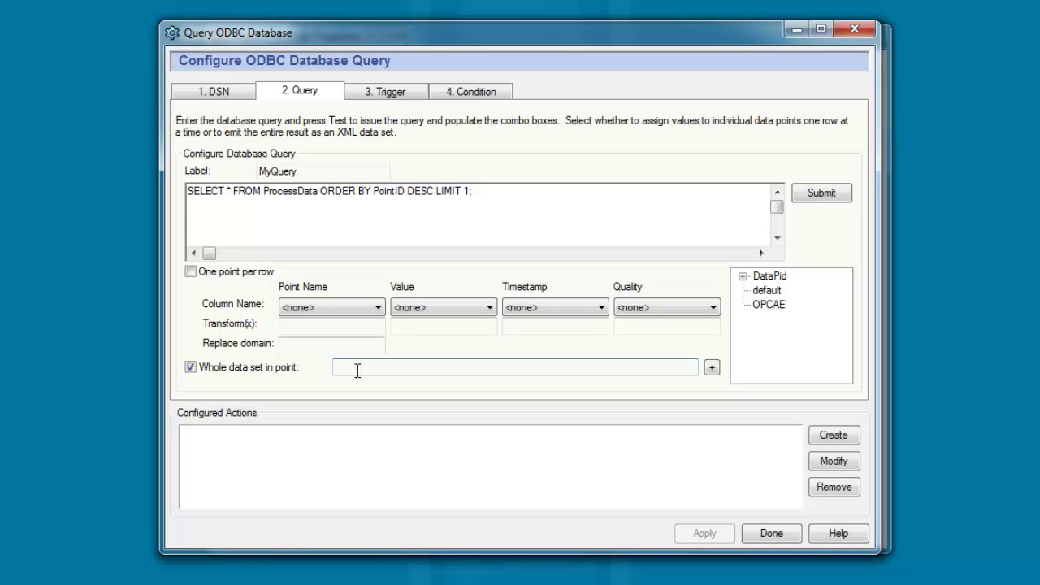
{"action": "type", "text": "Test:ProcessData1"}
Create the MyQuery action and give it a 5-second Repeat Timer trigger.
{"action": "left_click", "coordinate": [841, 440]}
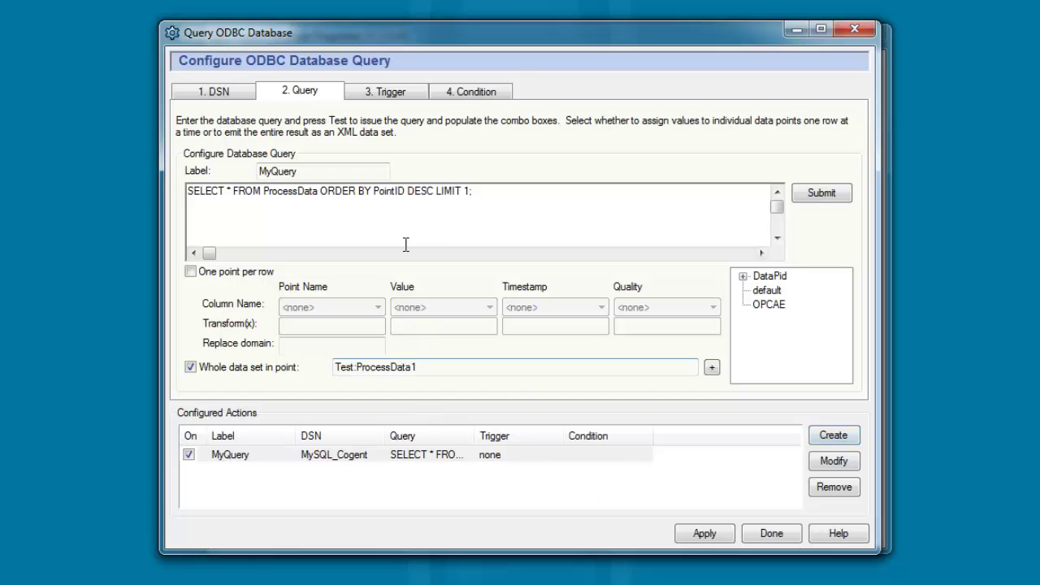
{"action": "left_click", "coordinate": [374, 95]}
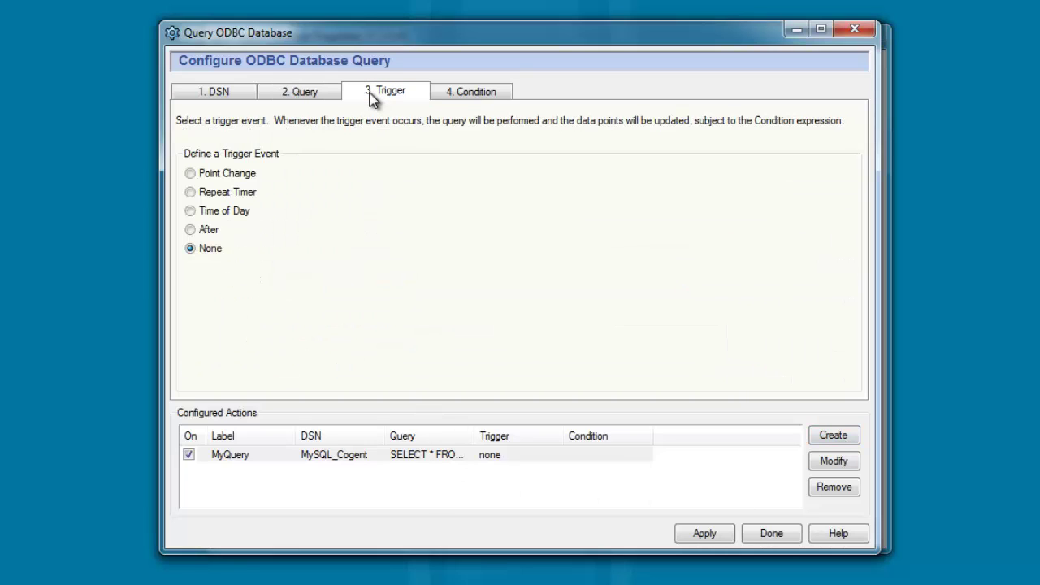
{"action": "left_click", "coordinate": [227, 194]}
{"action": "left_click_drag", "start_coordinate": [403, 192], "coordinate": [374, 195]}
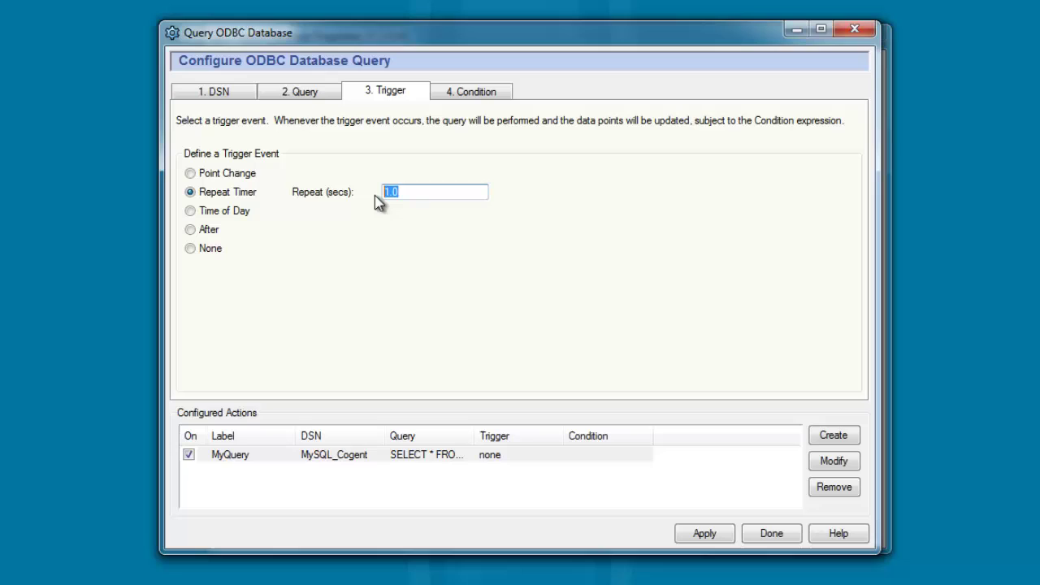
{"action": "type", "text": "5"}
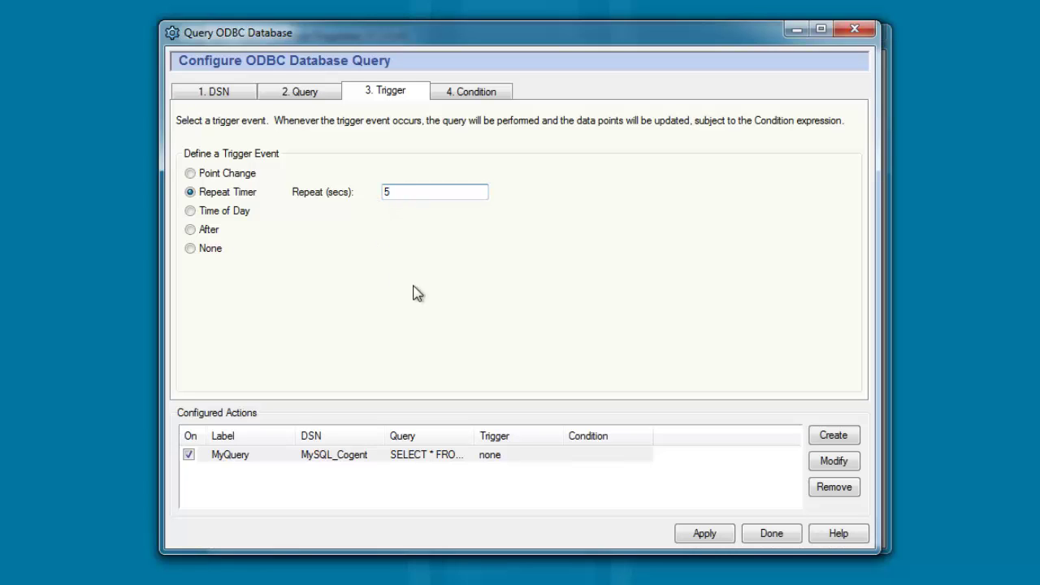
{"action": "left_click", "coordinate": [852, 463]}
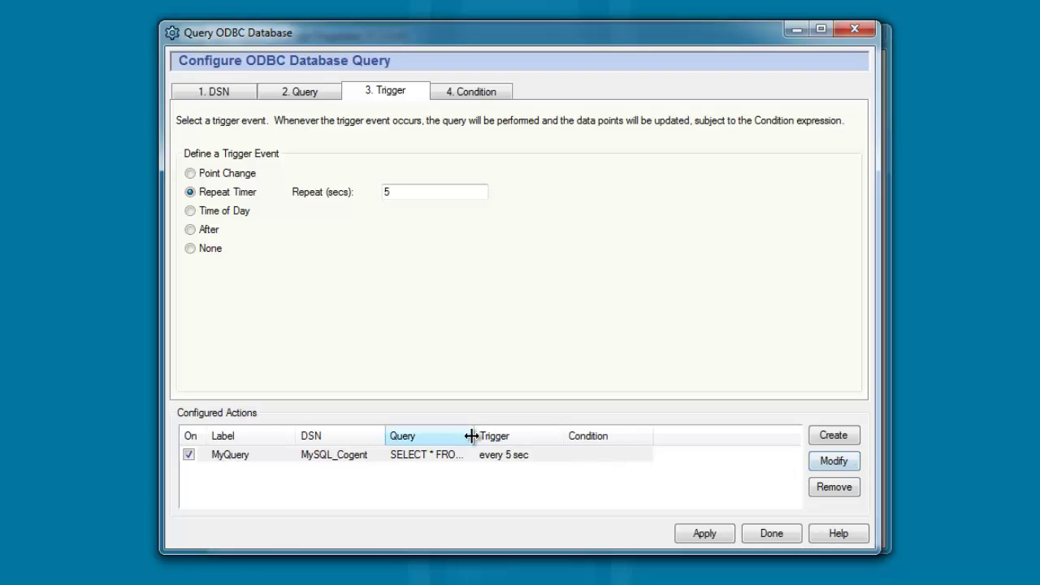
Widen the Query column to read the full query and apply the action.
{"action": "left_click_drag", "start_coordinate": [474, 436], "coordinate": [691, 430]}
{"action": "left_click", "coordinate": [569, 455]}
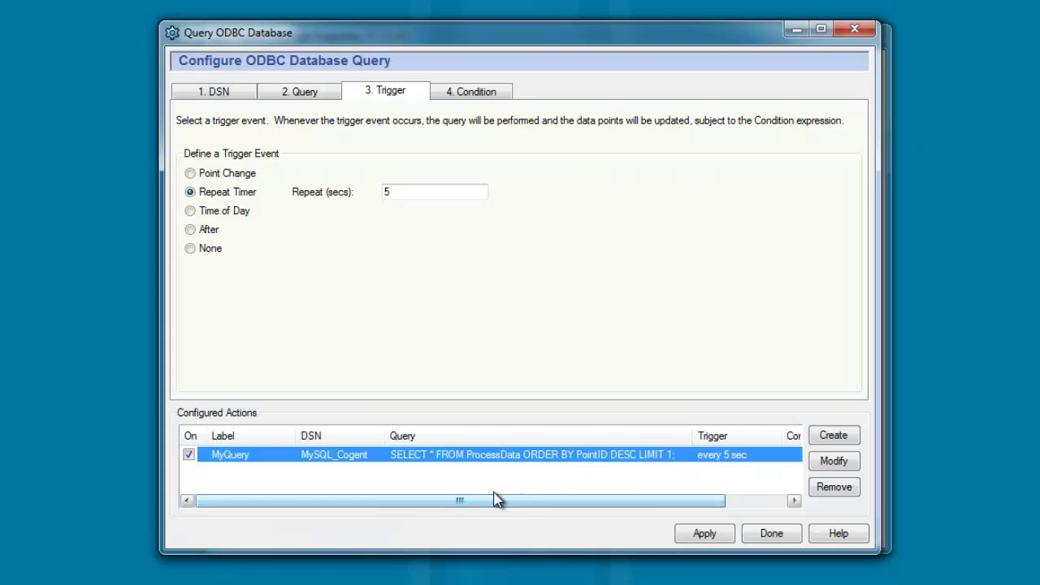
{"action": "left_click", "coordinate": [713, 539]}
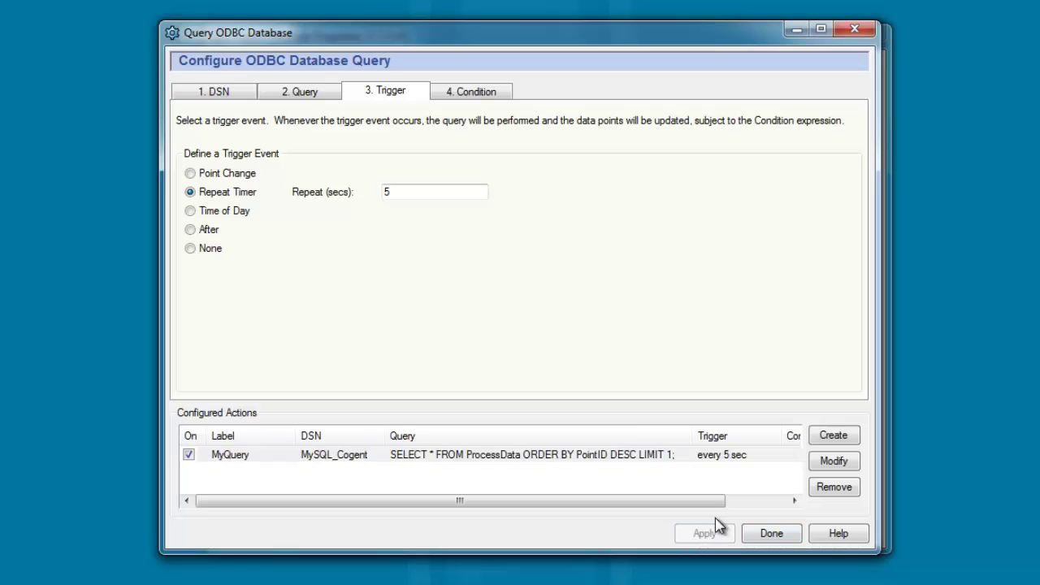
{"action": "left_click_drag", "start_coordinate": [480, 35], "coordinate": [545, 78]}
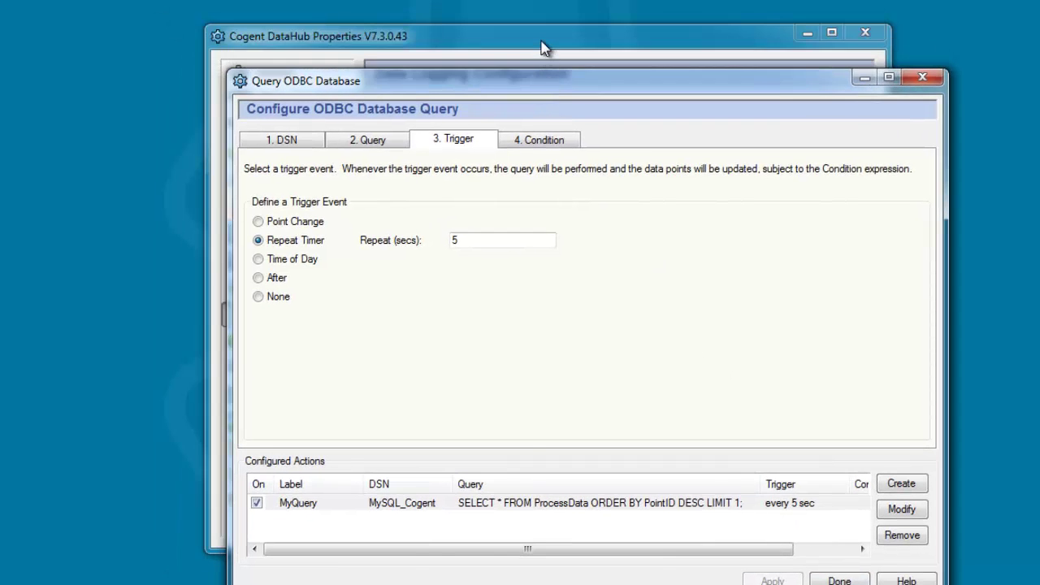
Enable 'Show diagnostics in the script log' for ODBC queries and view the Script Log.
{"action": "left_click", "coordinate": [544, 45]}
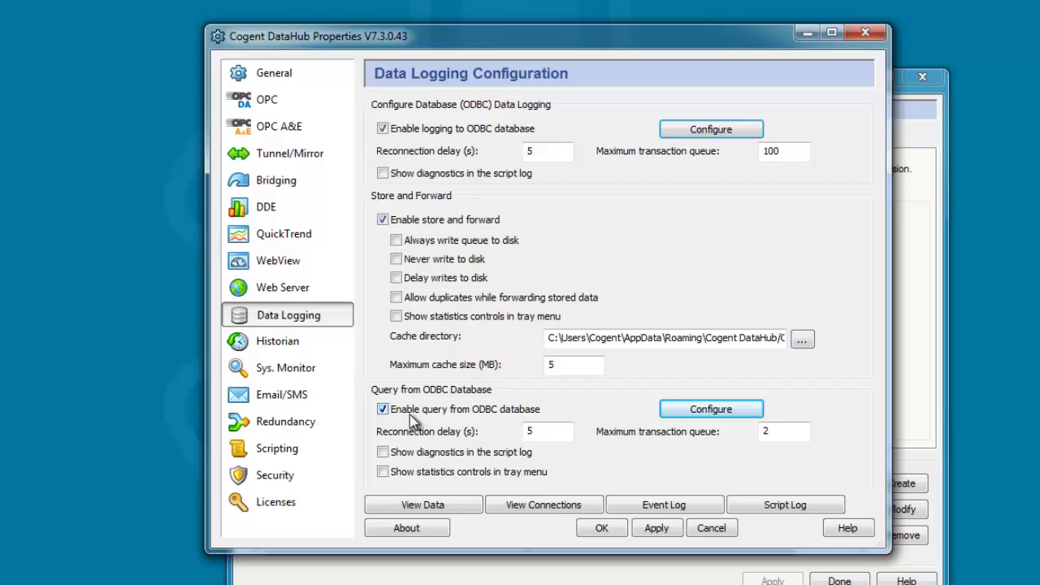
{"action": "left_click", "coordinate": [383, 454]}
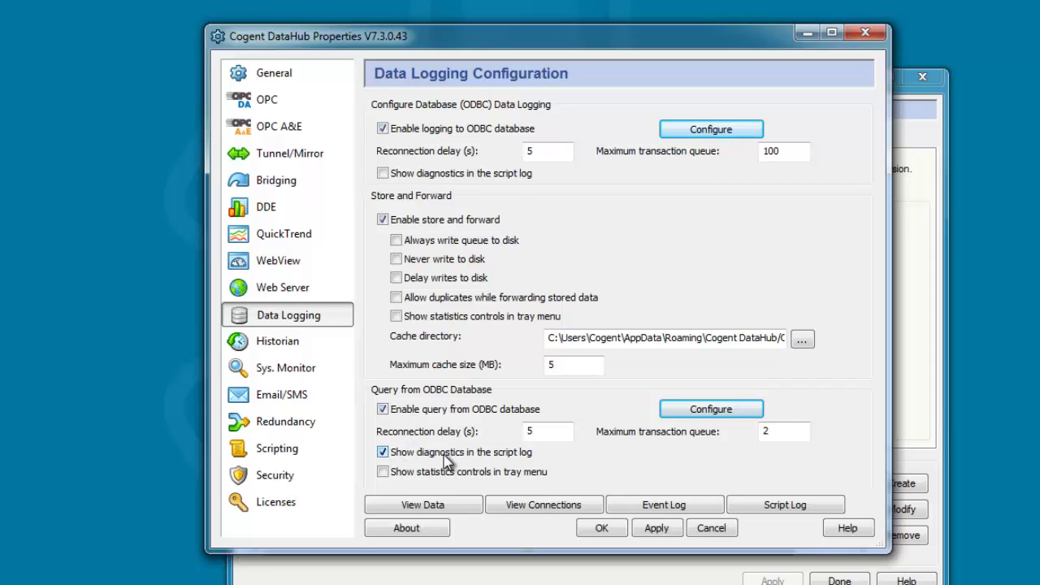
{"action": "left_click", "coordinate": [756, 509]}
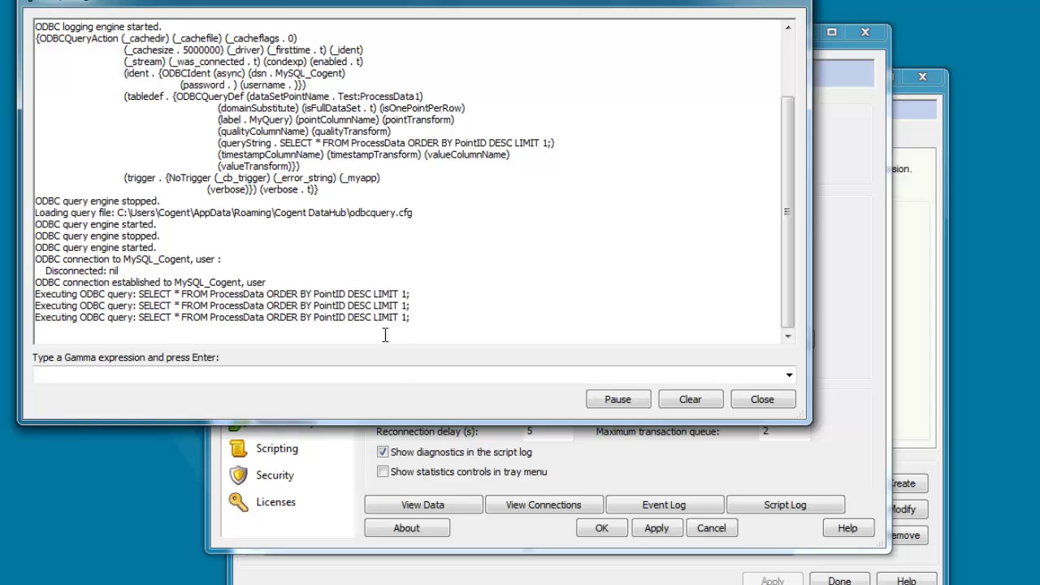
In the Data Browser, inspect the Test domain's ProcessData1 point holding the TableData result.
{"action": "left_click", "coordinate": [418, 505]}
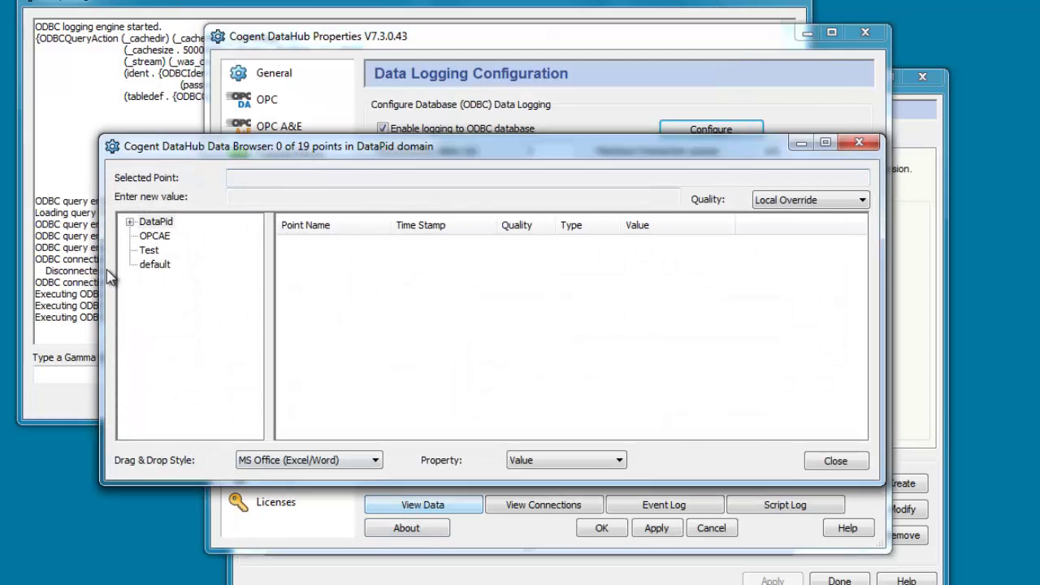
{"action": "left_click", "coordinate": [153, 251]}
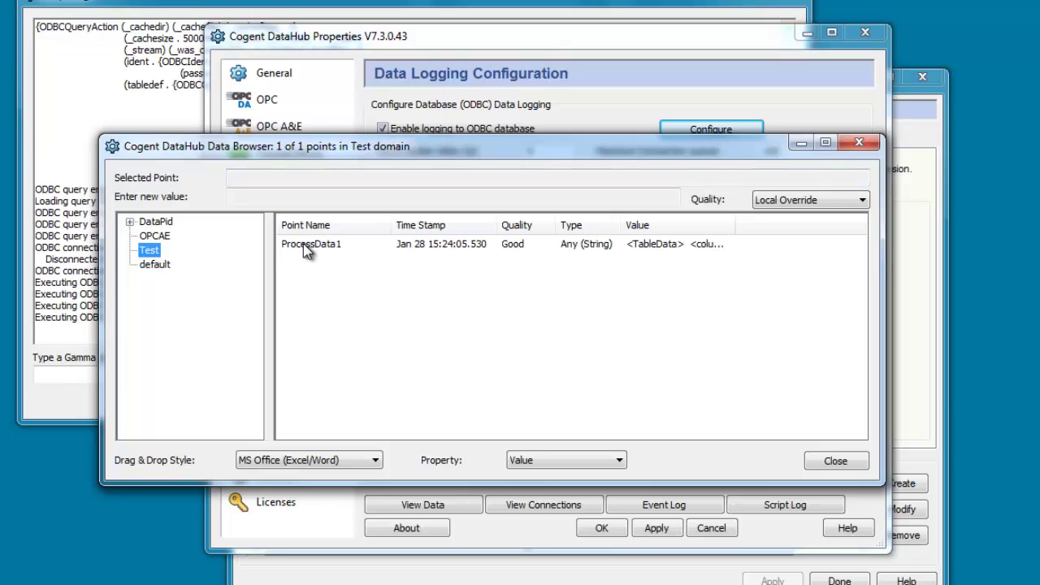
{"action": "left_click", "coordinate": [323, 252]}
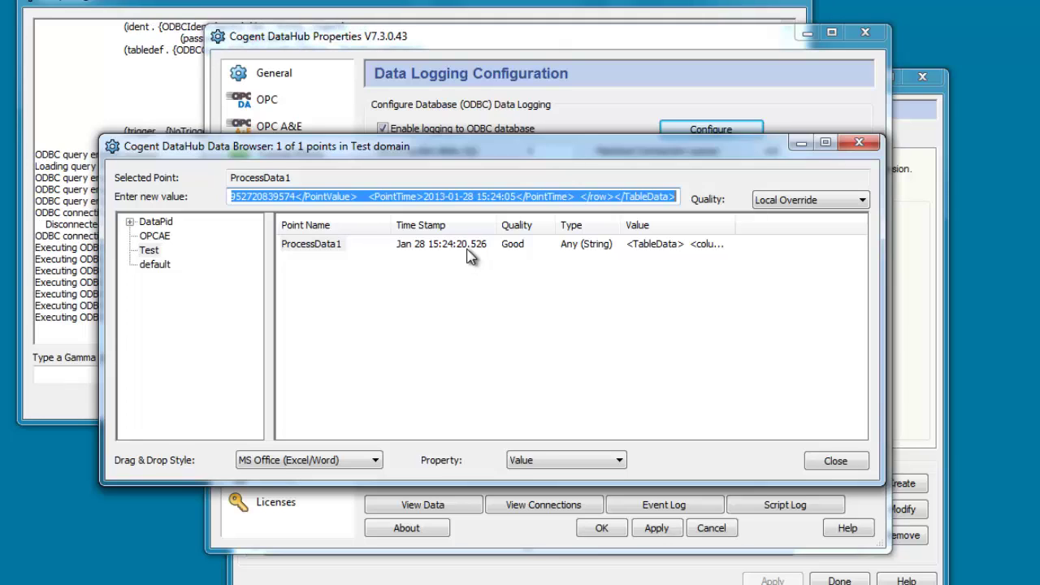
Refresh the WebView Data Domain list so Test is checked, then apply.
{"action": "left_click", "coordinate": [481, 525]}
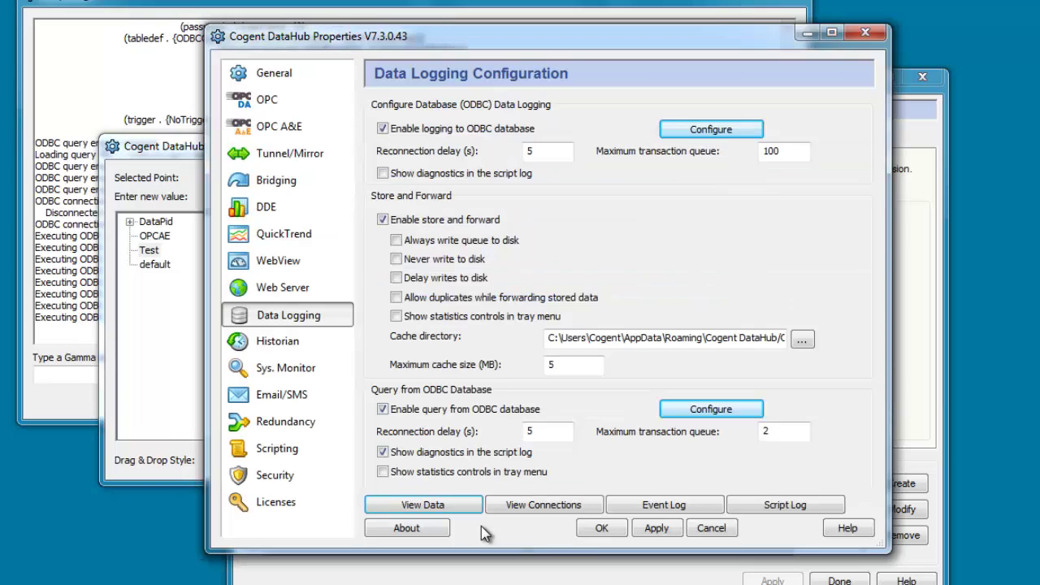
{"action": "left_click", "coordinate": [320, 261]}
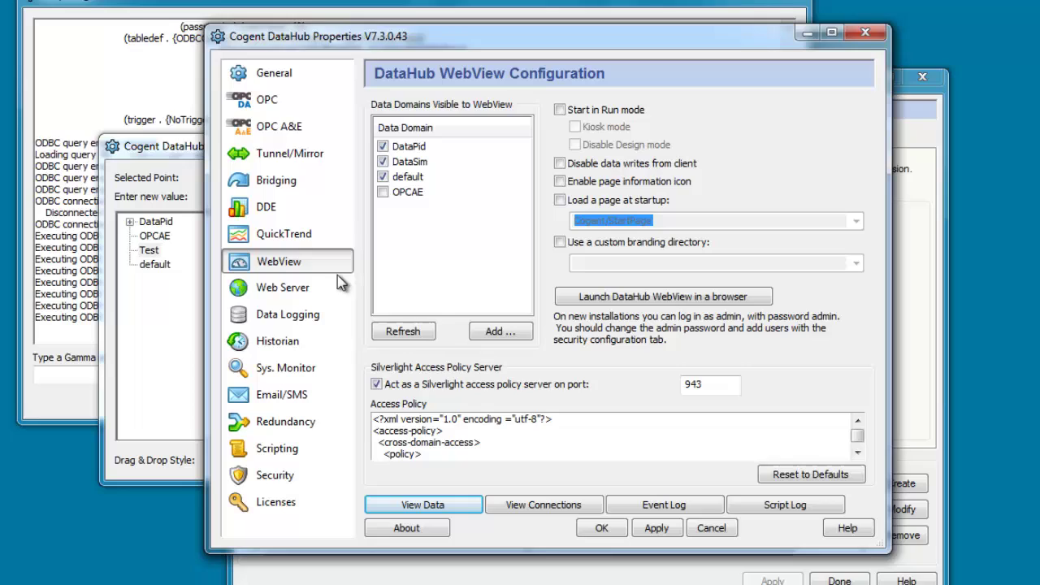
{"action": "left_click", "coordinate": [428, 331]}
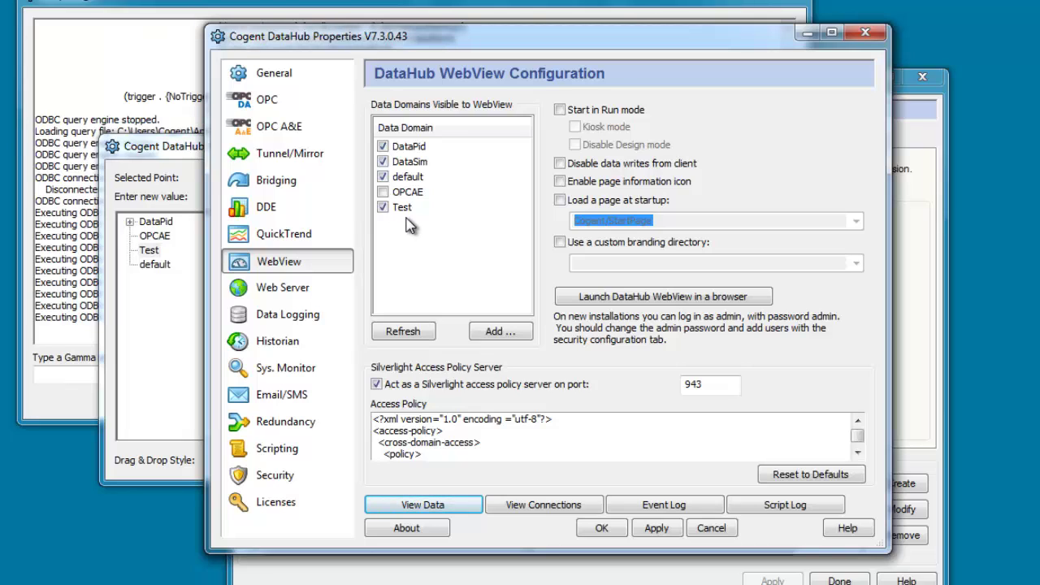
{"action": "left_click", "coordinate": [674, 533]}
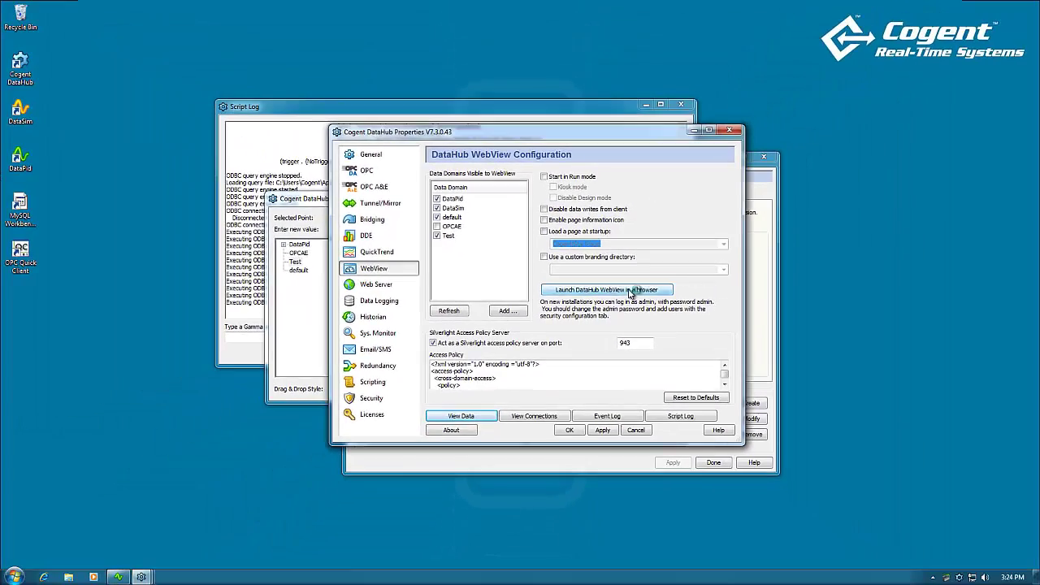
Launch DataHub WebView in the browser and log in with the admin account.
{"action": "left_click", "coordinate": [665, 294]}
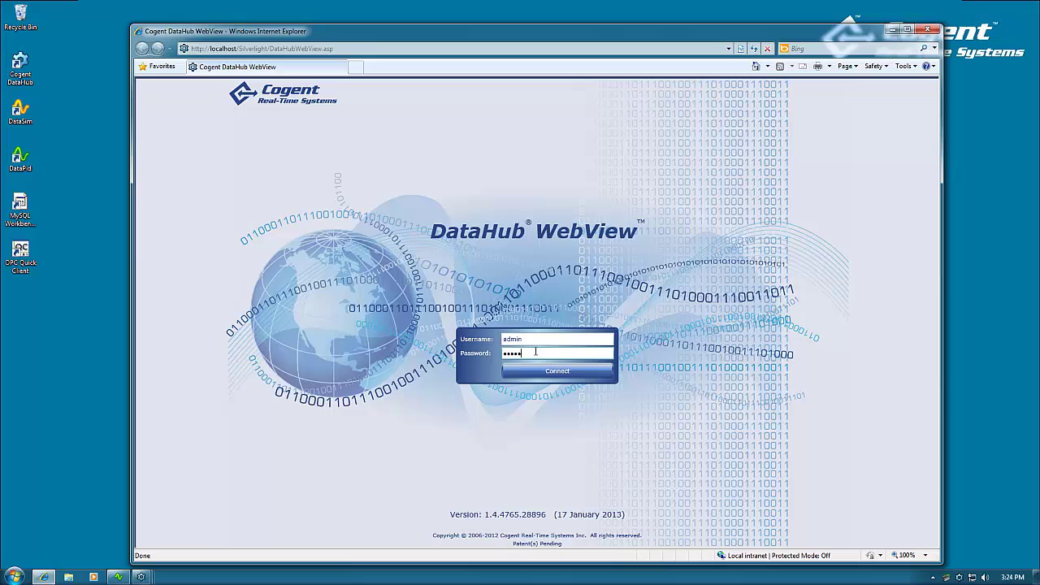
{"action": "key", "text": "Return"}
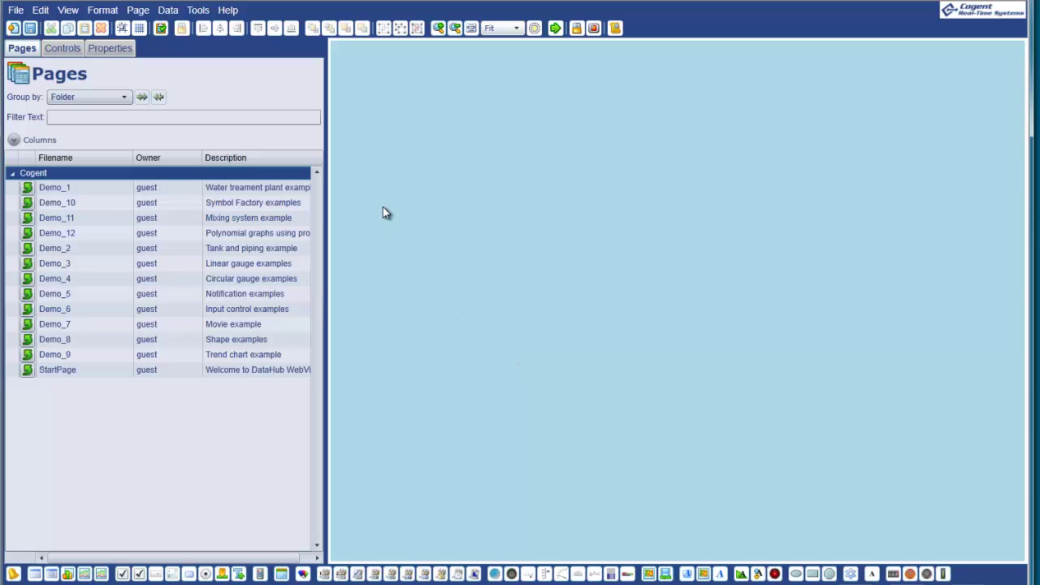
Add a Filtered Data Table at the top-left, bind its Items Source to point Test:ProcessData1, and widen it.
{"action": "left_click", "coordinate": [35, 575]}
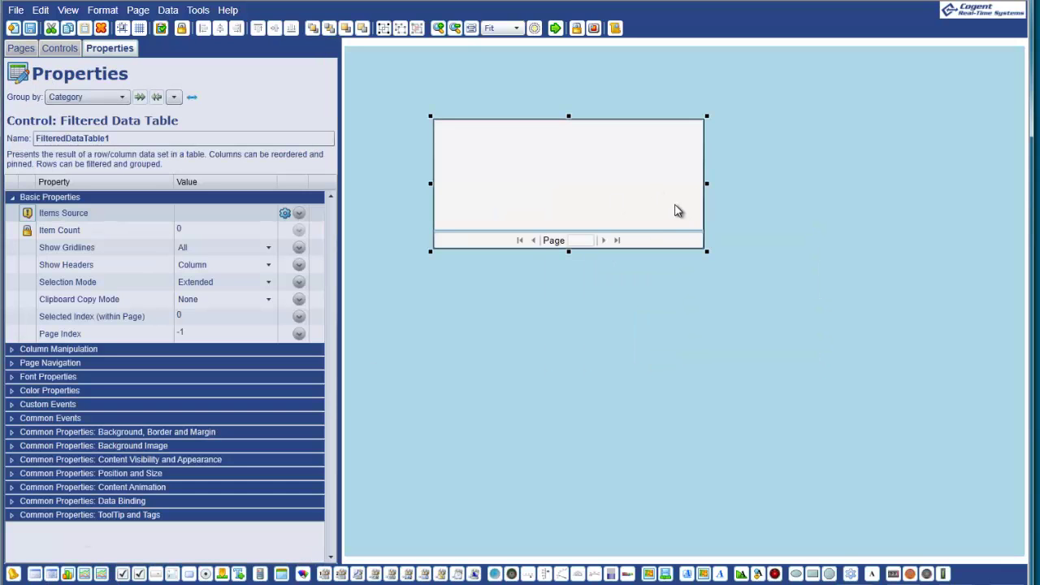
{"action": "left_click_drag", "start_coordinate": [678, 209], "coordinate": [606, 157]}
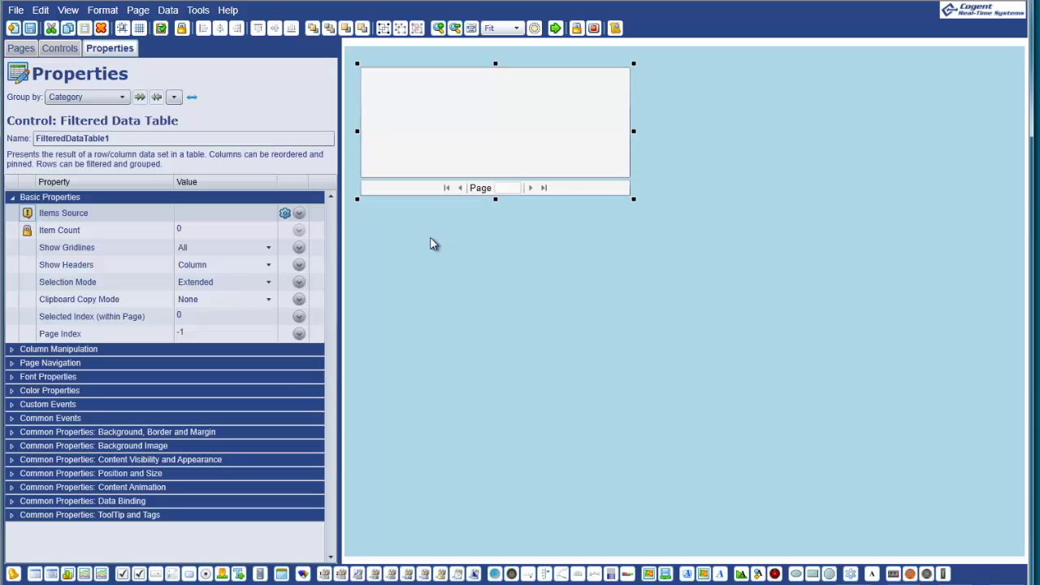
{"action": "left_click", "coordinate": [299, 213]}
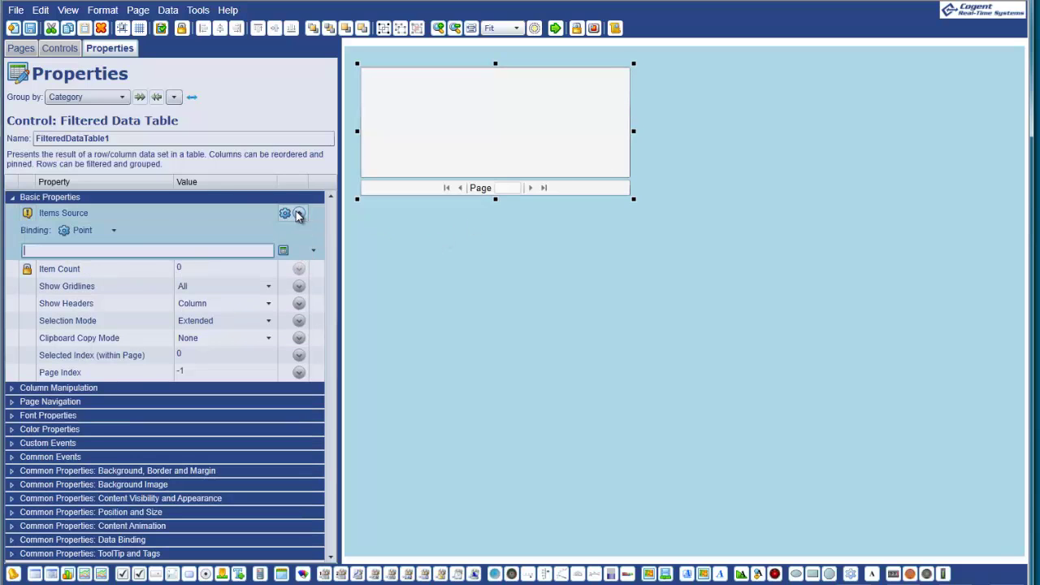
{"action": "left_click", "coordinate": [104, 233]}
{"action": "left_click", "coordinate": [104, 233]}
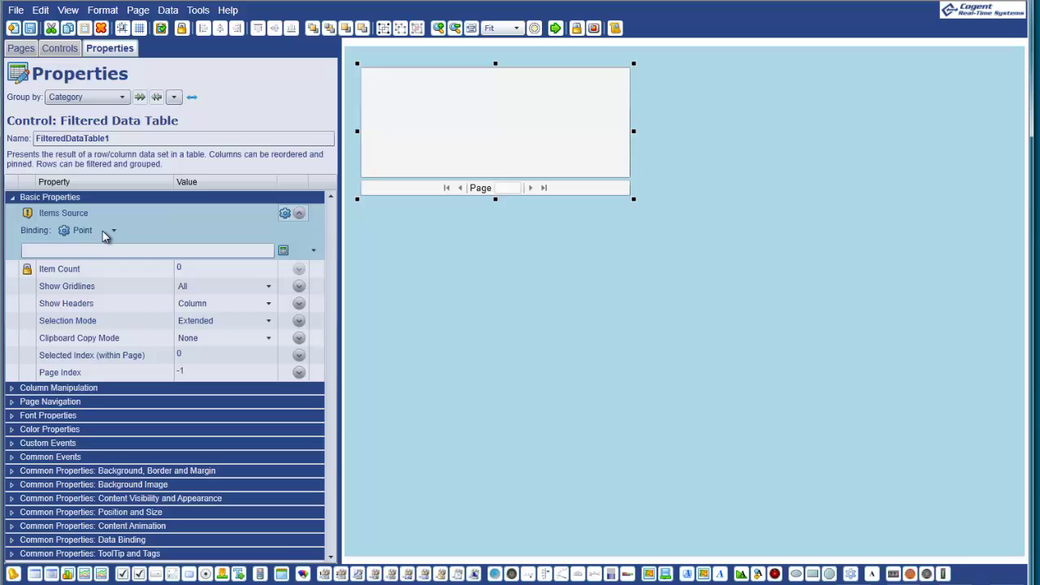
{"action": "left_click", "coordinate": [101, 251]}
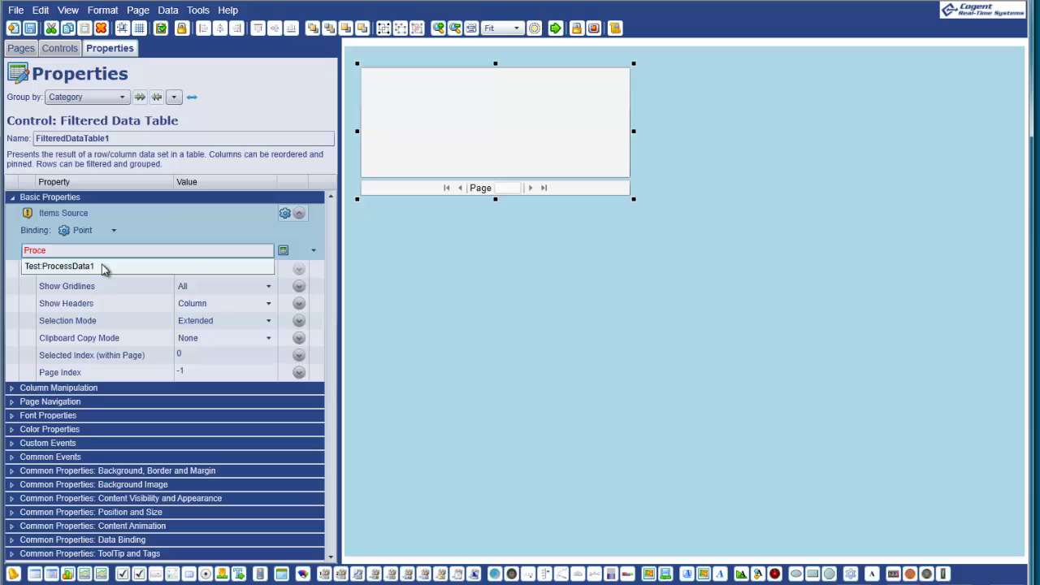
{"action": "left_click", "coordinate": [102, 266]}
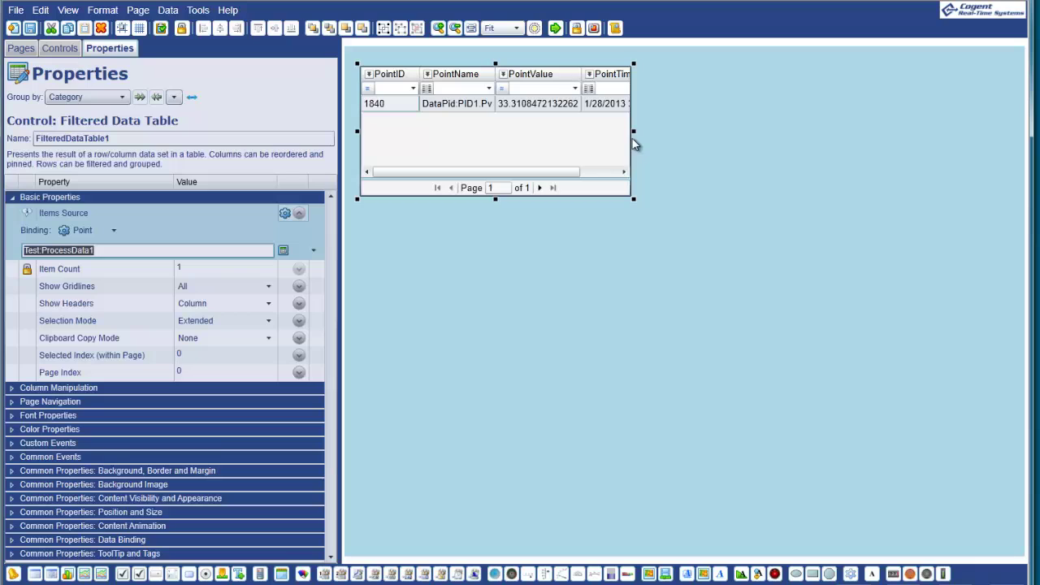
{"action": "left_click_drag", "start_coordinate": [634, 130], "coordinate": [731, 130]}
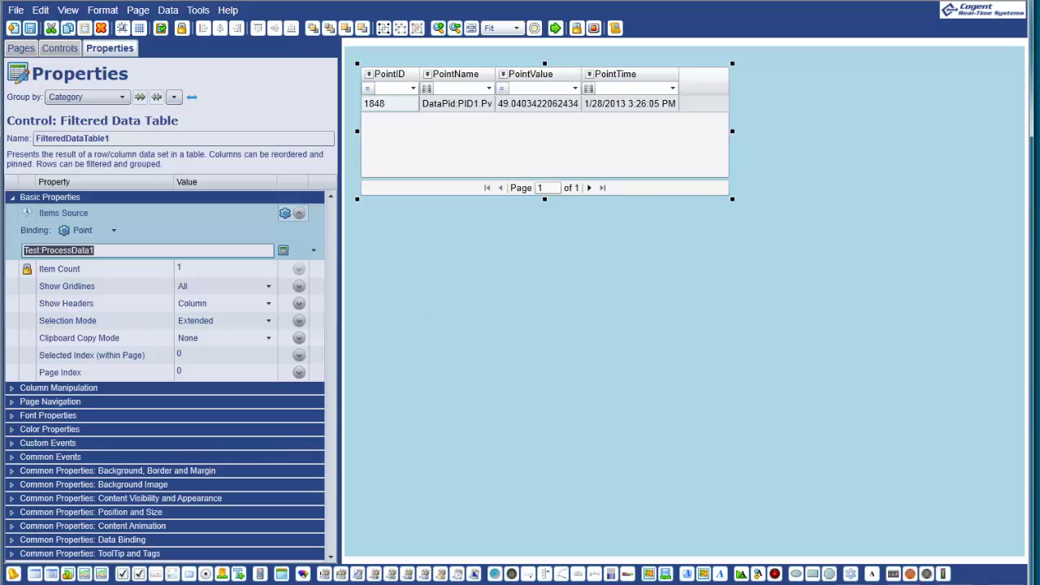
Change the ProcessData query's LIMIT 1 to LIMIT 5 and save it to the MyQuery action.
{"action": "left_click", "coordinate": [71, 581]}
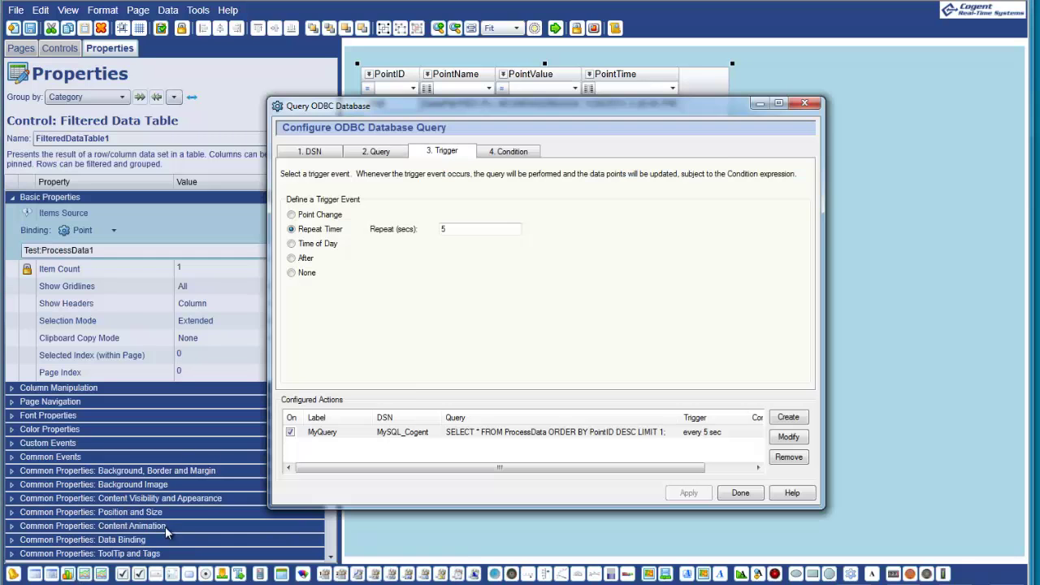
{"action": "left_click_drag", "start_coordinate": [502, 106], "coordinate": [615, 187]}
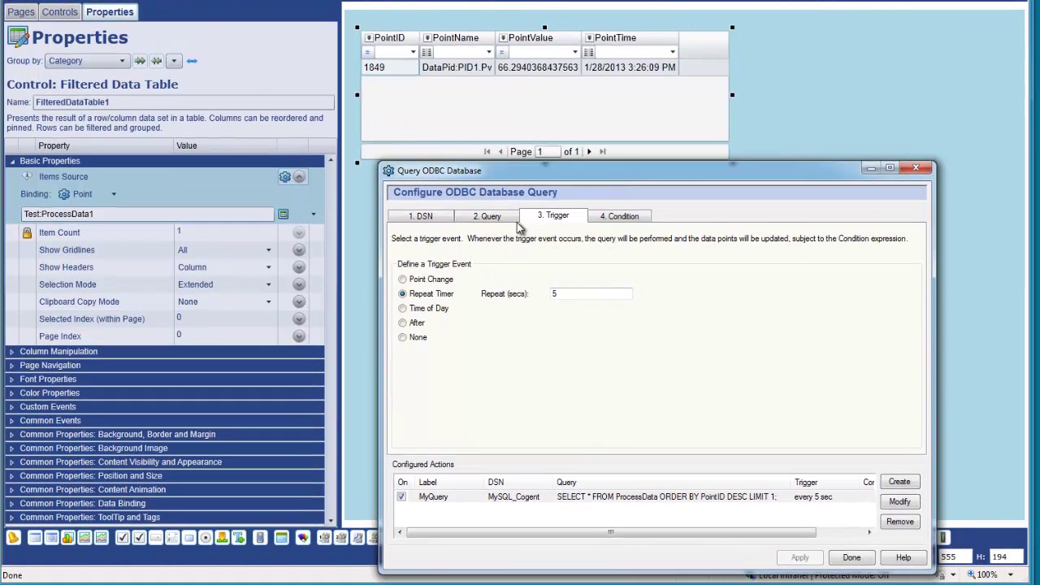
{"action": "left_click", "coordinate": [489, 218]}
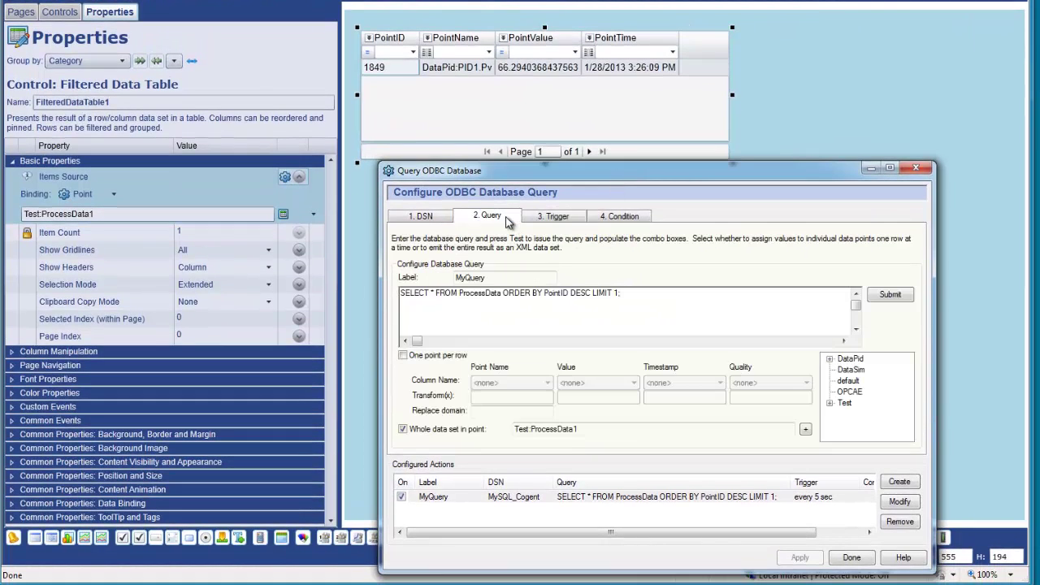
{"action": "double_click", "coordinate": [616, 293]}
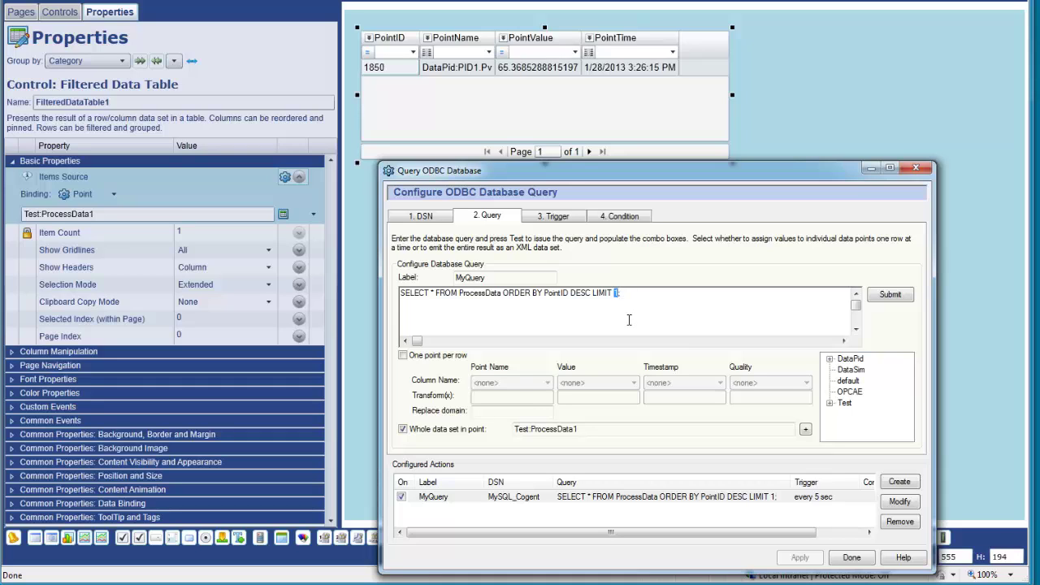
{"action": "type", "text": "5"}
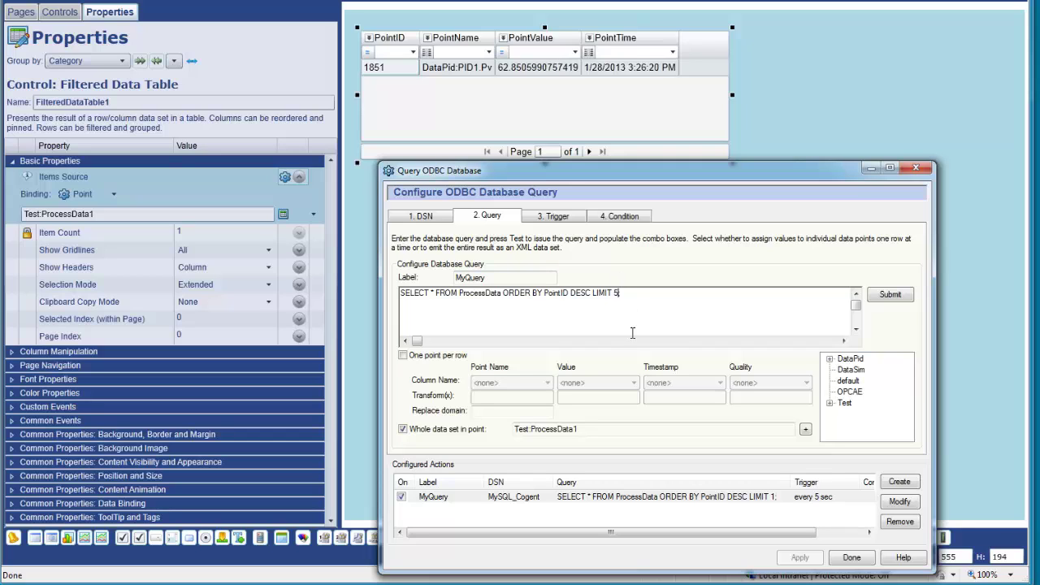
{"action": "key", "text": "Delete"}
{"action": "left_click", "coordinate": [900, 501]}
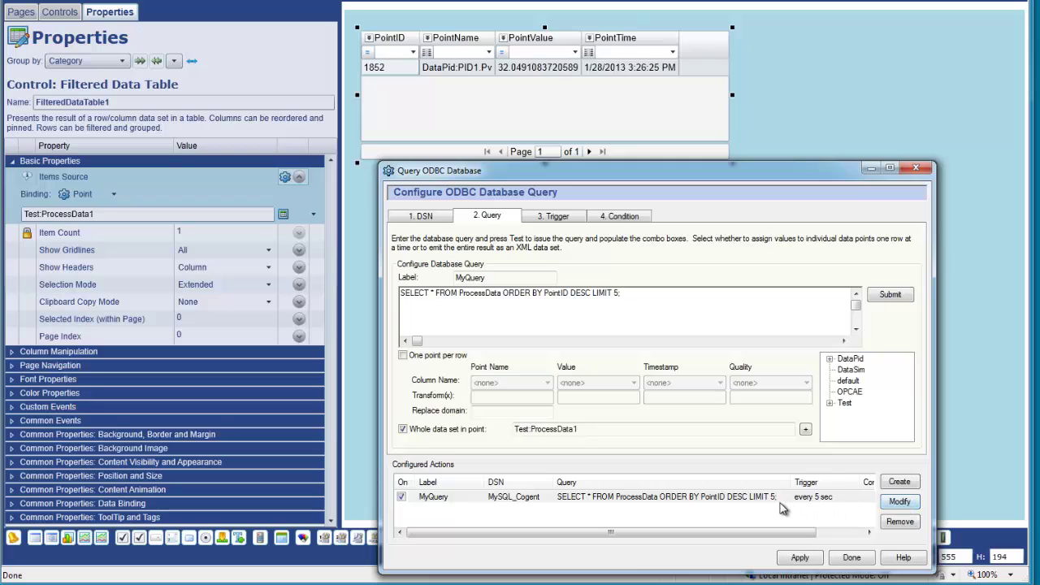
Apply the LIMIT 5 query and move the Query ODBC Database dialog up out of the way.
{"action": "left_click", "coordinate": [801, 558]}
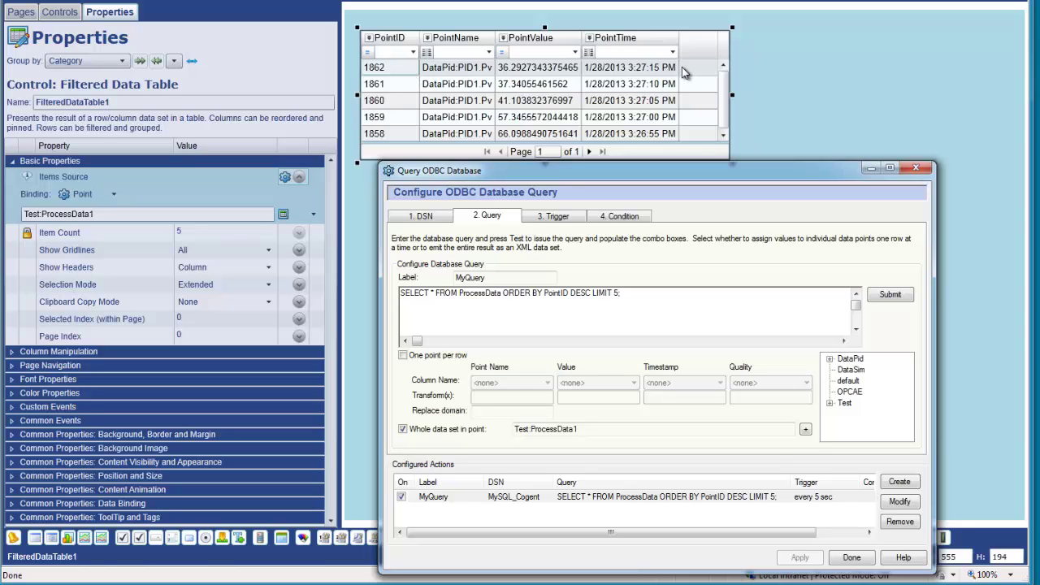
{"action": "left_click_drag", "start_coordinate": [672, 179], "coordinate": [671, 184]}
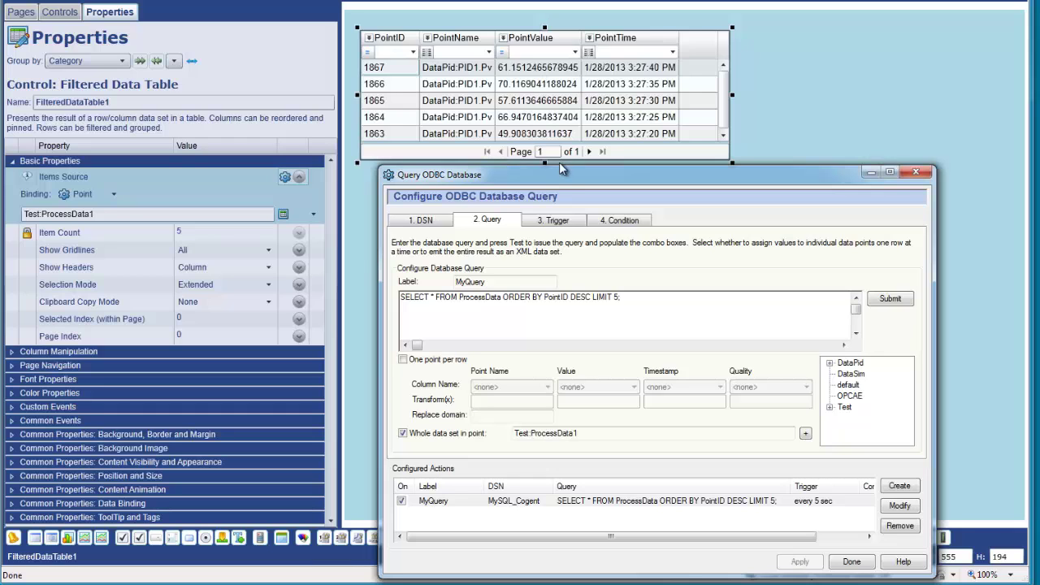
{"action": "left_click_drag", "start_coordinate": [630, 180], "coordinate": [604, 61]}
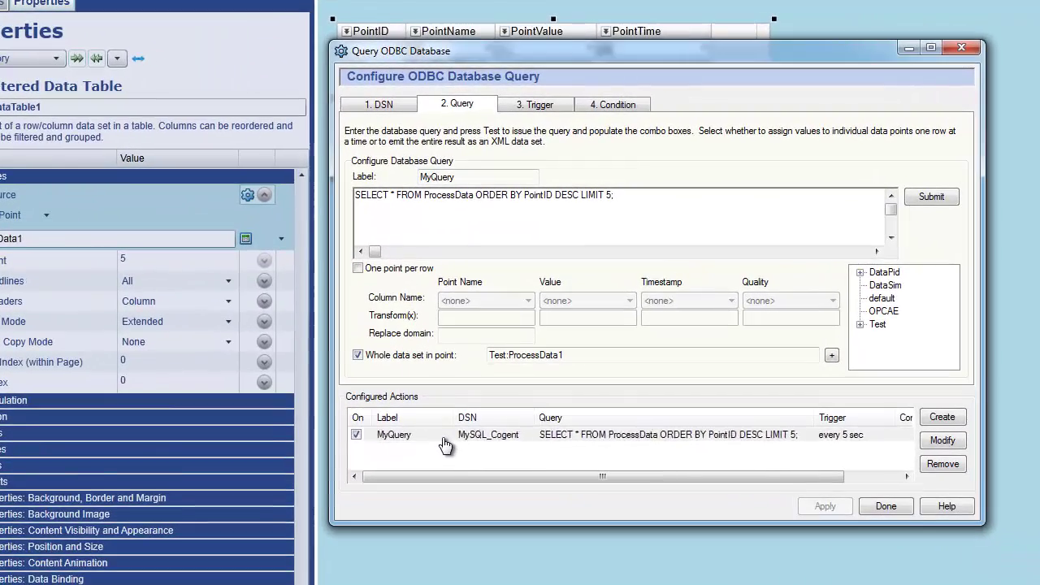
Add a second query action with Whole data set off, One point per row on, and LIMIT 1.
{"action": "left_click", "coordinate": [449, 412]}
{"action": "left_click", "coordinate": [952, 419]}
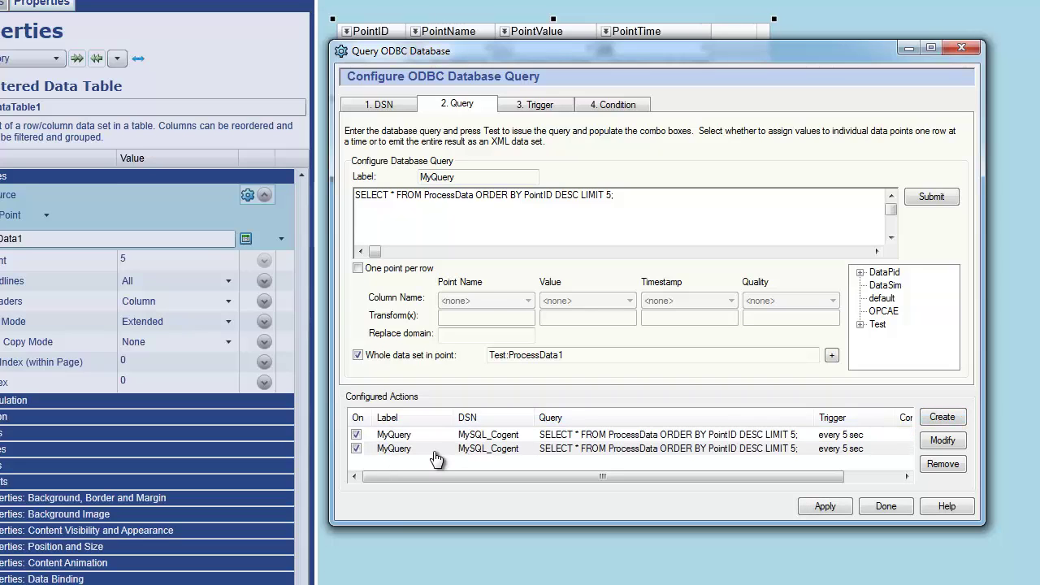
{"action": "left_click", "coordinate": [435, 452]}
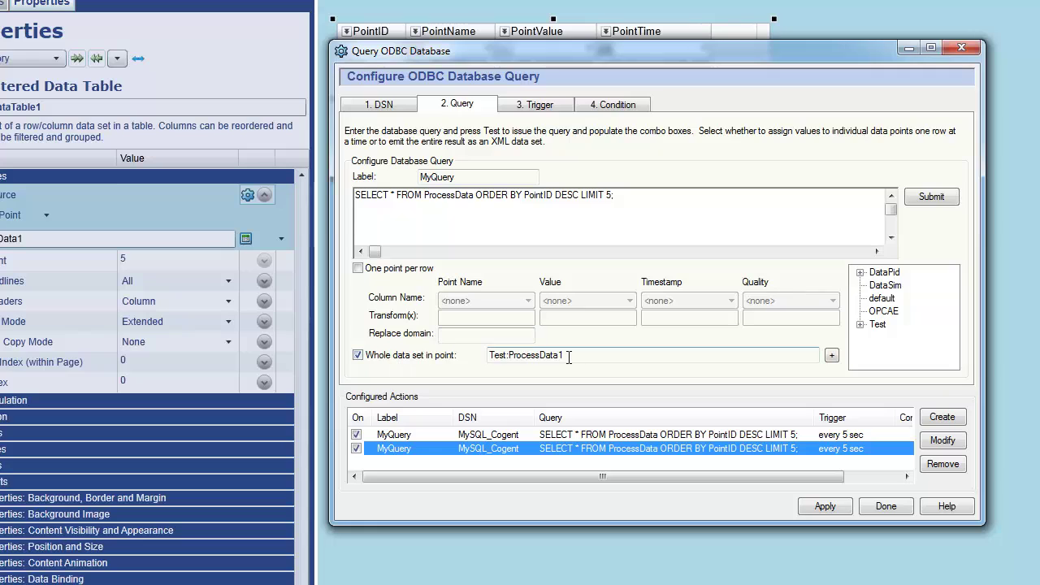
{"action": "left_click", "coordinate": [358, 354]}
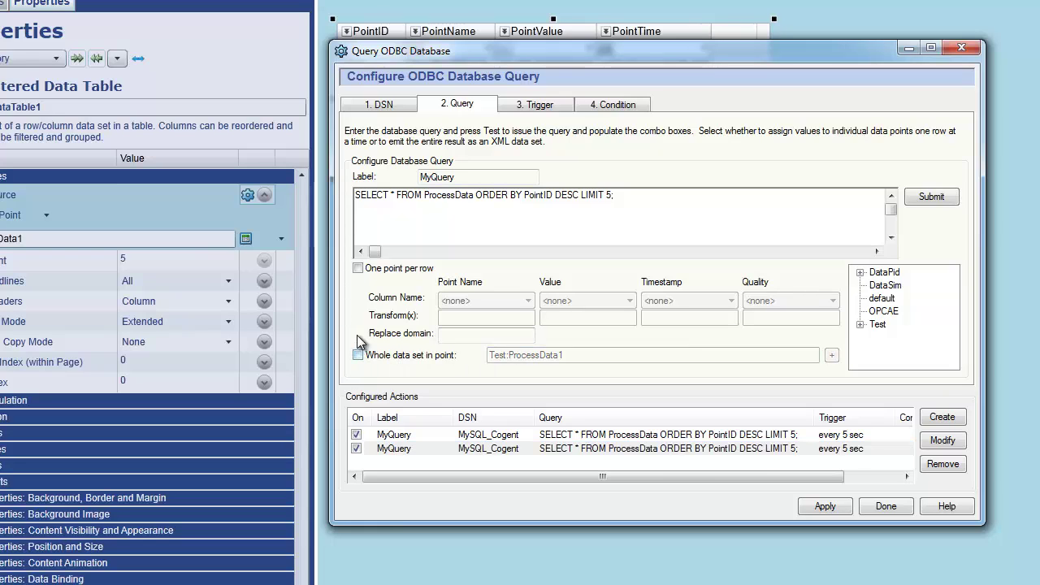
{"action": "left_click", "coordinate": [358, 268]}
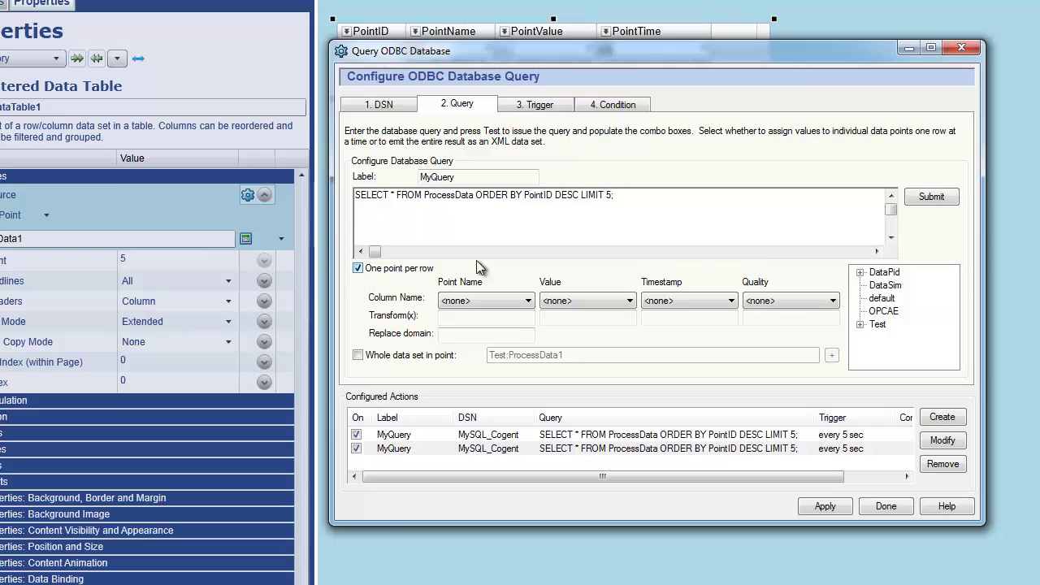
{"action": "double_click", "coordinate": [608, 195]}
{"action": "type", "text": "1"}
Map point name, value and timestamp to the PointName, PointValue and PointTime columns.
{"action": "left_click", "coordinate": [466, 299]}
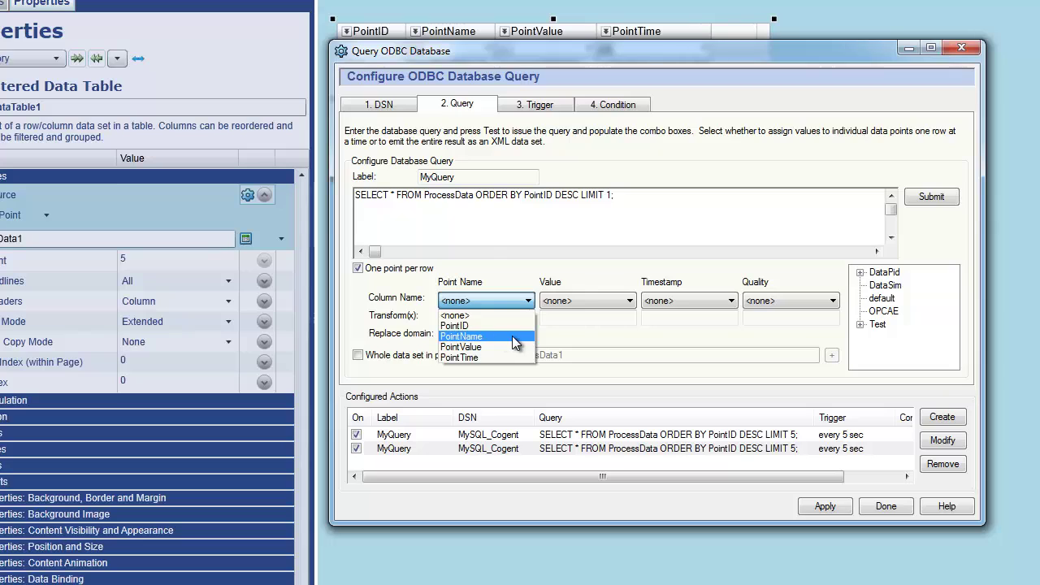
{"action": "left_click", "coordinate": [512, 336]}
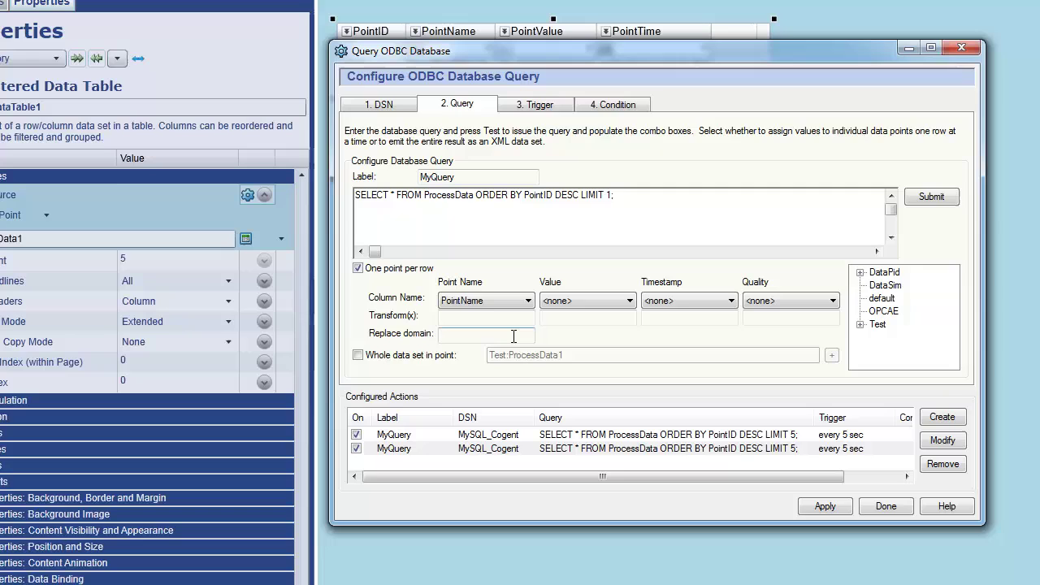
{"action": "left_click", "coordinate": [571, 301]}
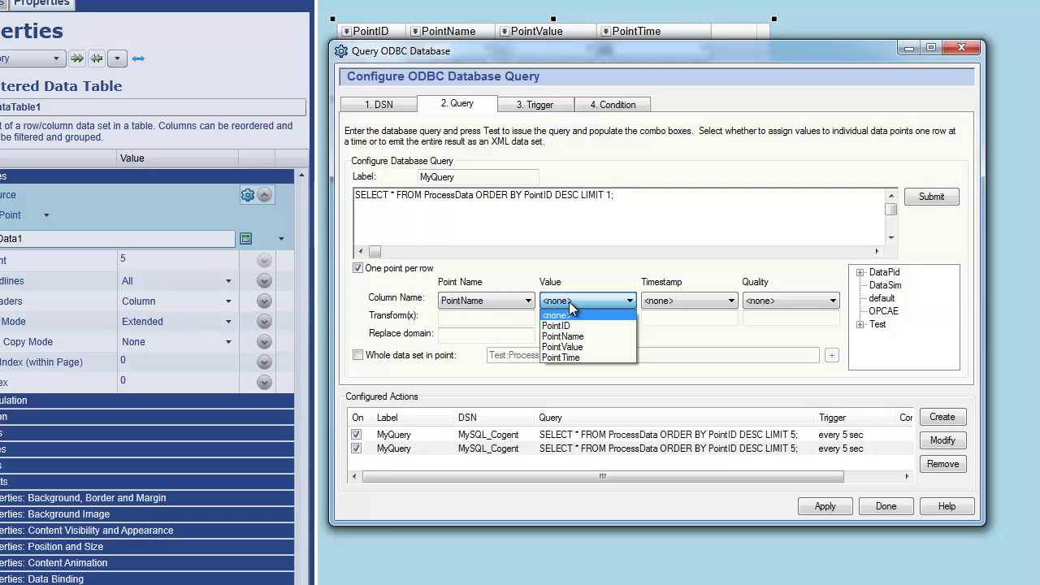
{"action": "left_click", "coordinate": [590, 348]}
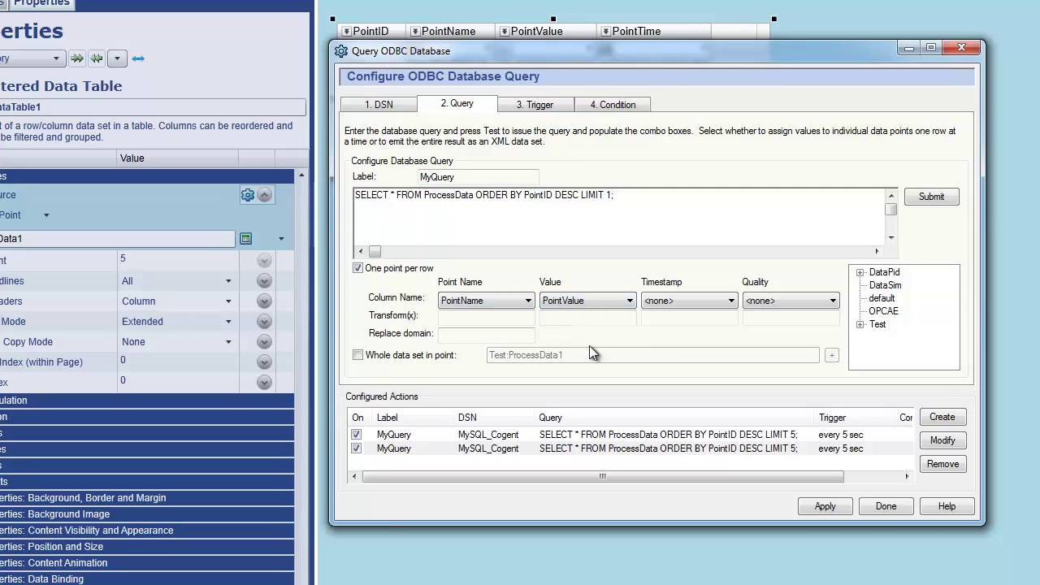
{"action": "left_click", "coordinate": [679, 299]}
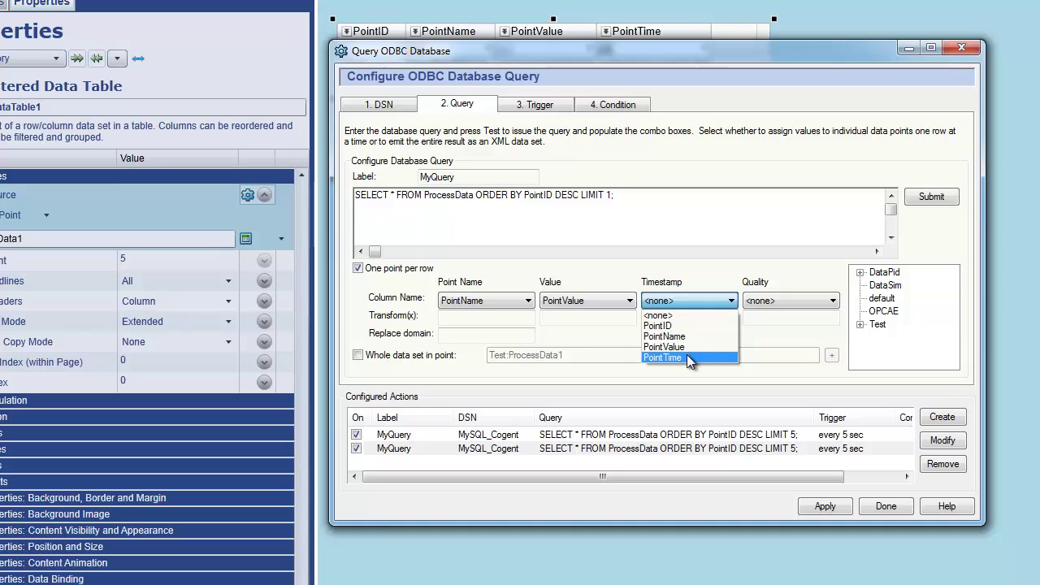
{"action": "left_click", "coordinate": [687, 357]}
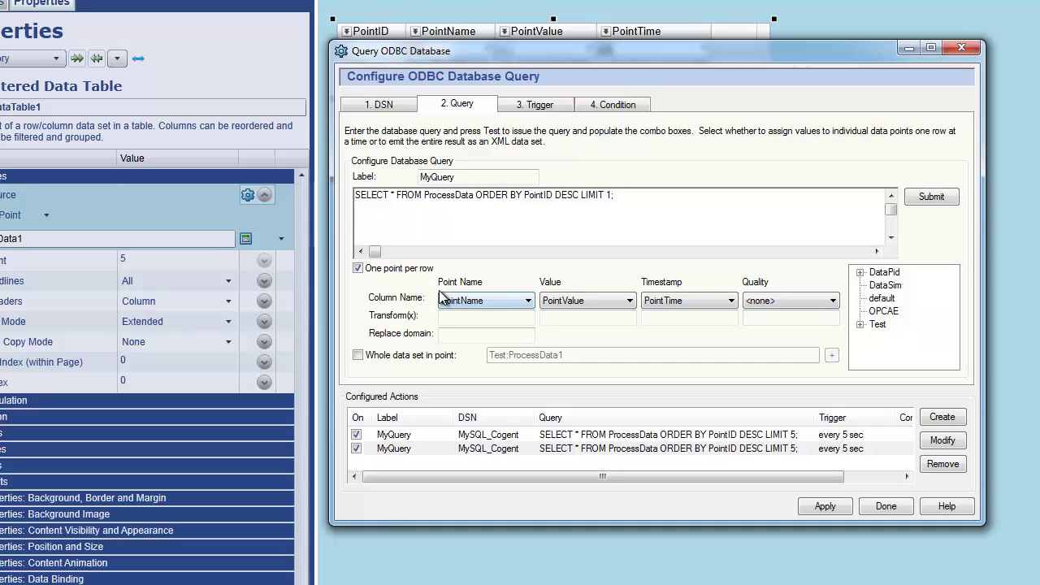
Set the replace domain to Test, then save and apply the second query action.
{"action": "left_click", "coordinate": [461, 334]}
{"action": "type", "text": "Test"}
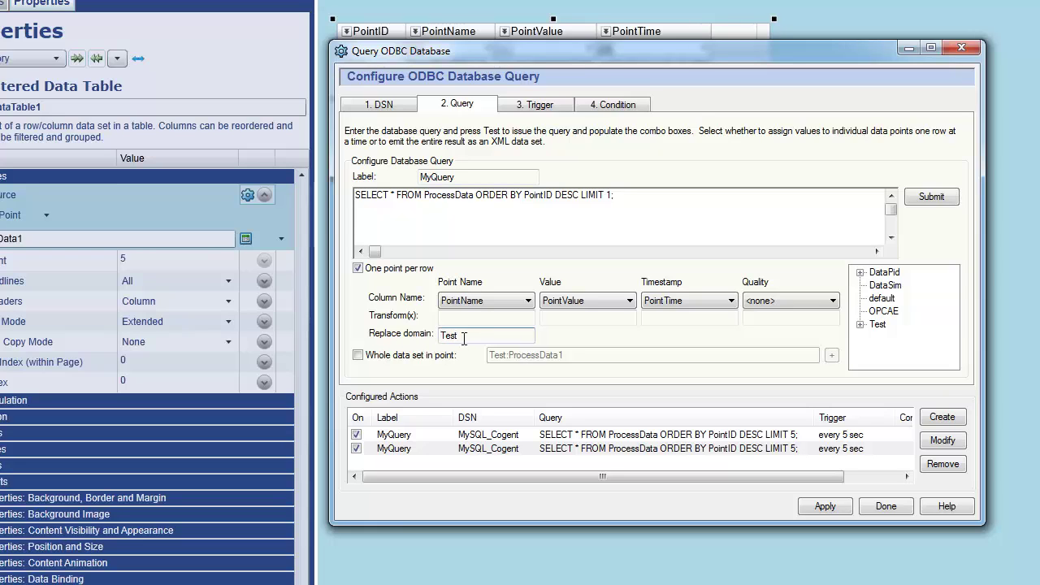
{"action": "left_click", "coordinate": [943, 441]}
{"action": "left_click", "coordinate": [850, 507]}
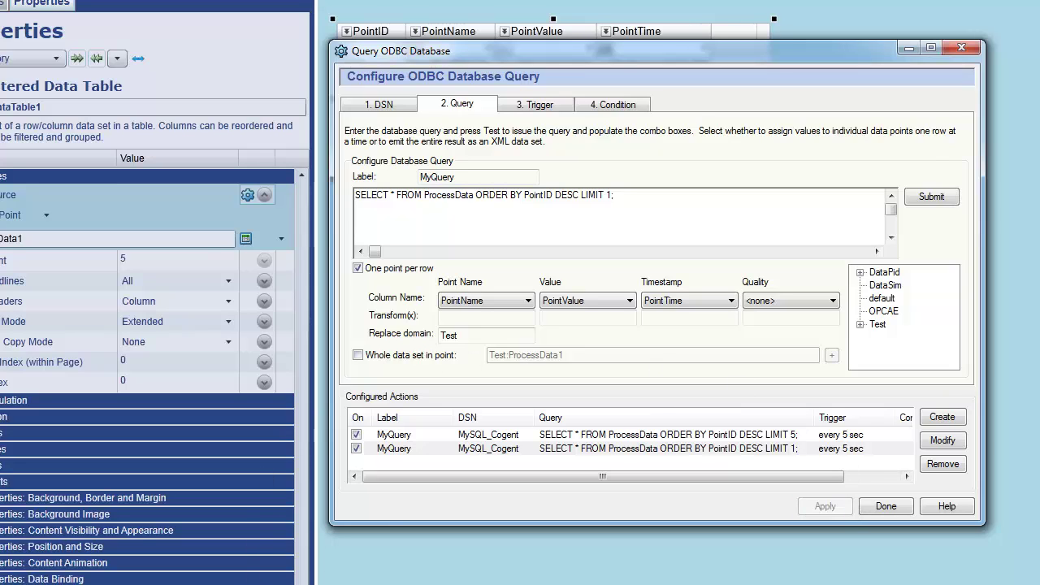
{"action": "left_click", "coordinate": [42, 568]}
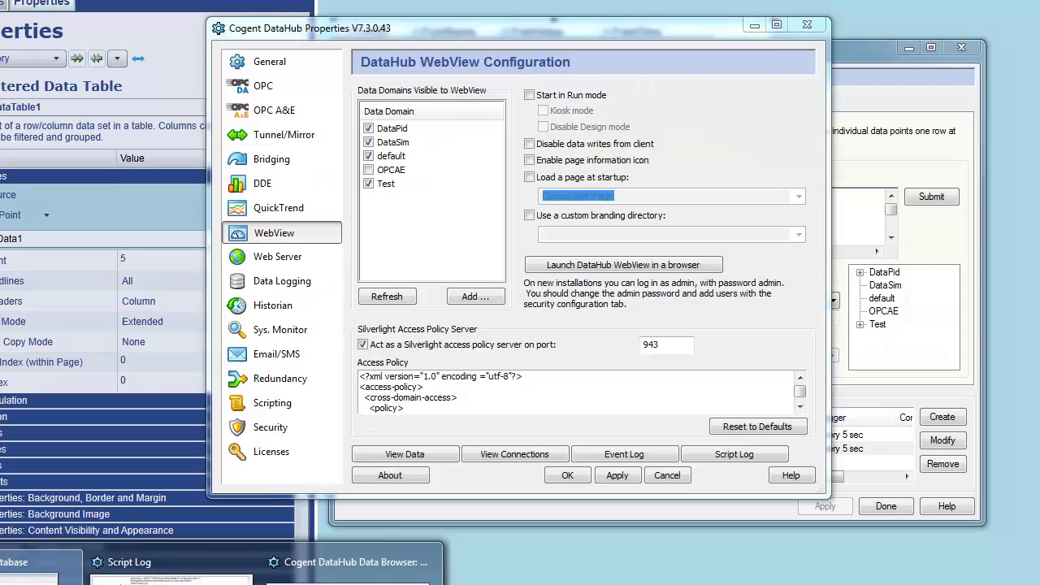
Check PID1.Pv's current value in the Test domain via View Data, then return to the WebView page.
{"action": "left_click", "coordinate": [436, 457]}
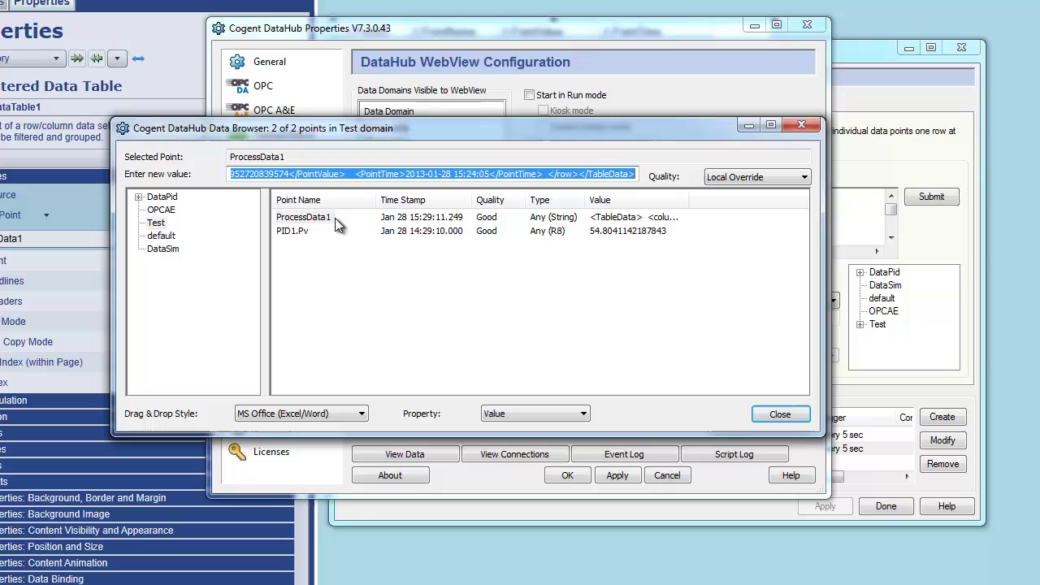
{"action": "left_click", "coordinate": [288, 232]}
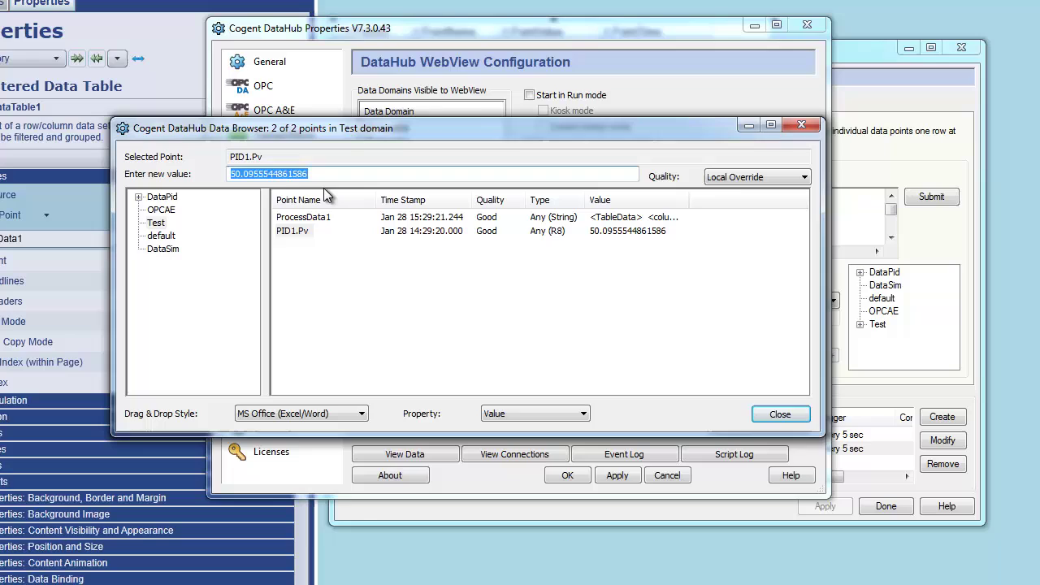
{"action": "left_click", "coordinate": [477, 268]}
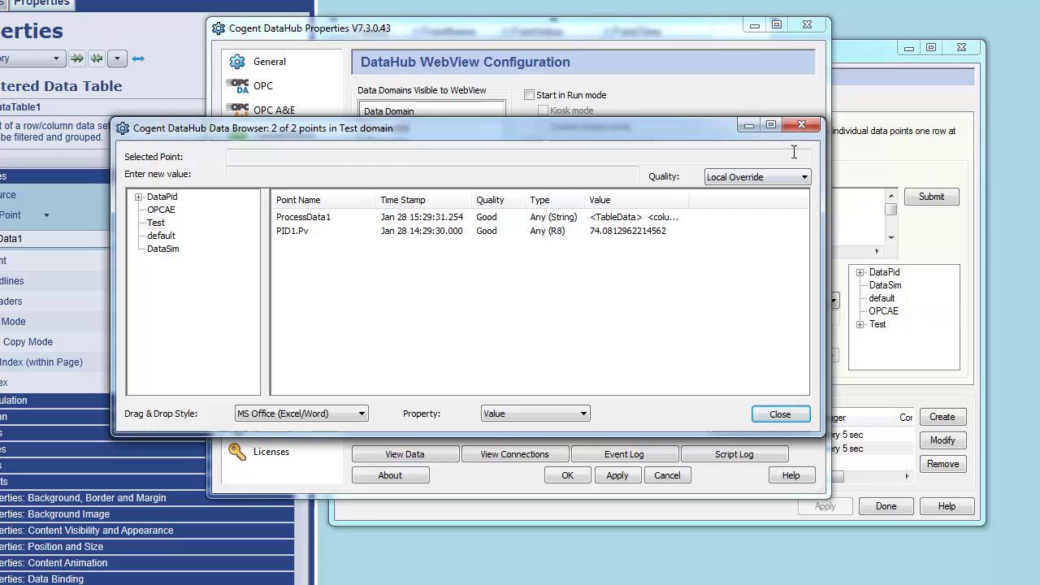
{"action": "left_click", "coordinate": [1022, 155]}
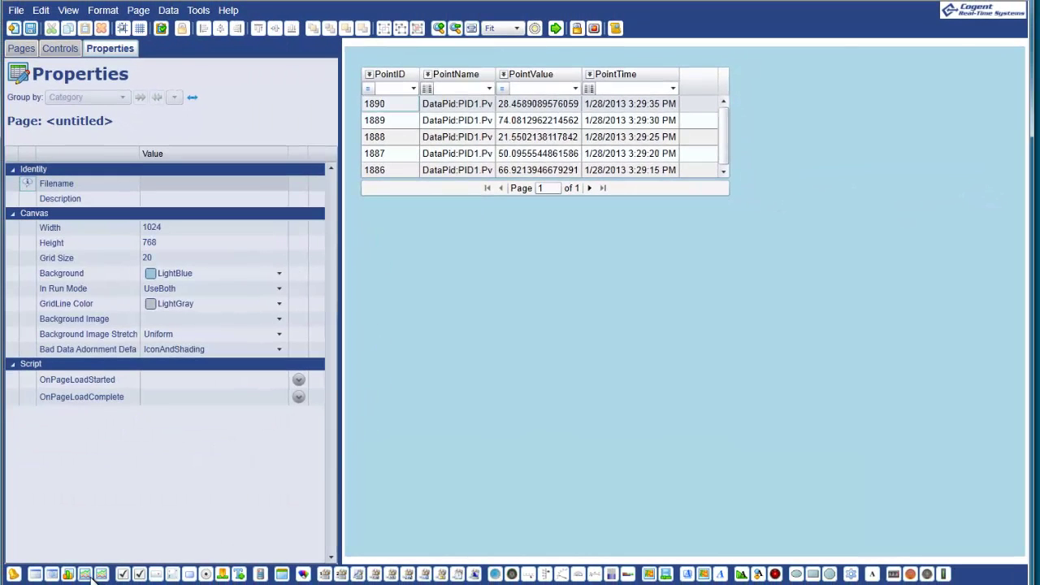
Add a Trend Chart whose Pen 1 value is bound to point Test:PID1.Pv.
{"action": "left_click", "coordinate": [86, 575]}
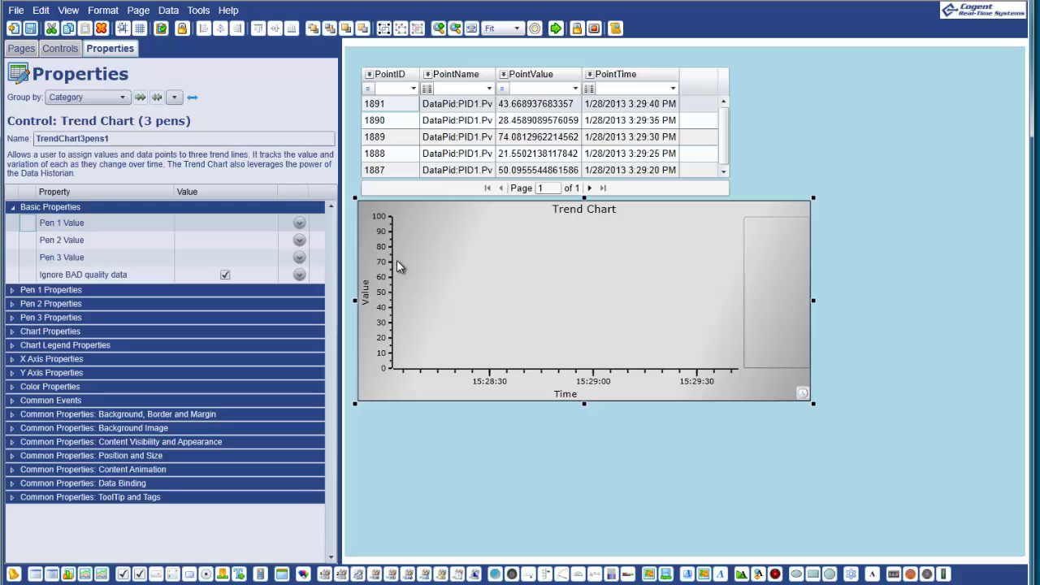
{"action": "left_click", "coordinate": [300, 223]}
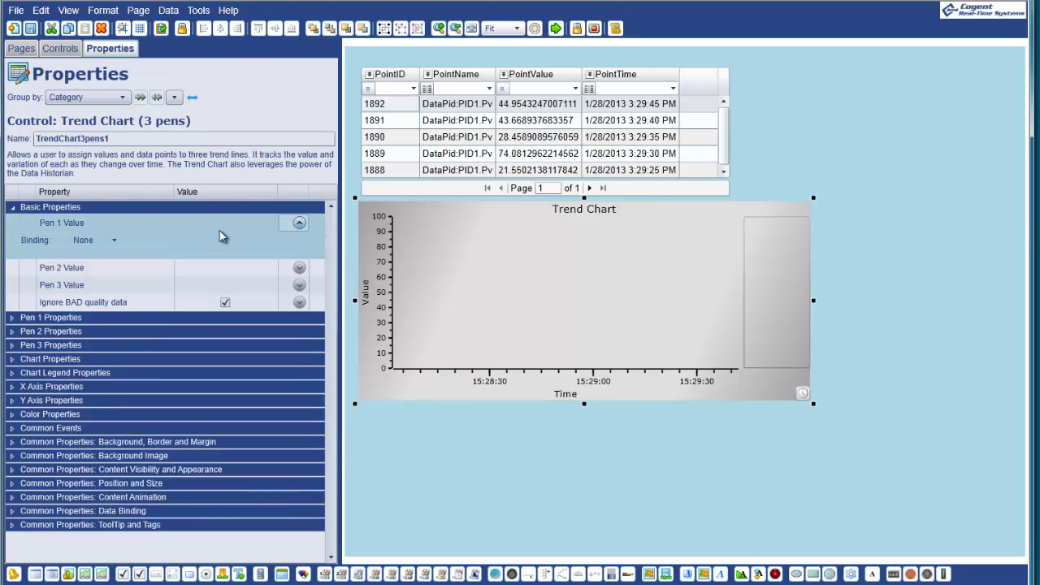
{"action": "left_click", "coordinate": [115, 240]}
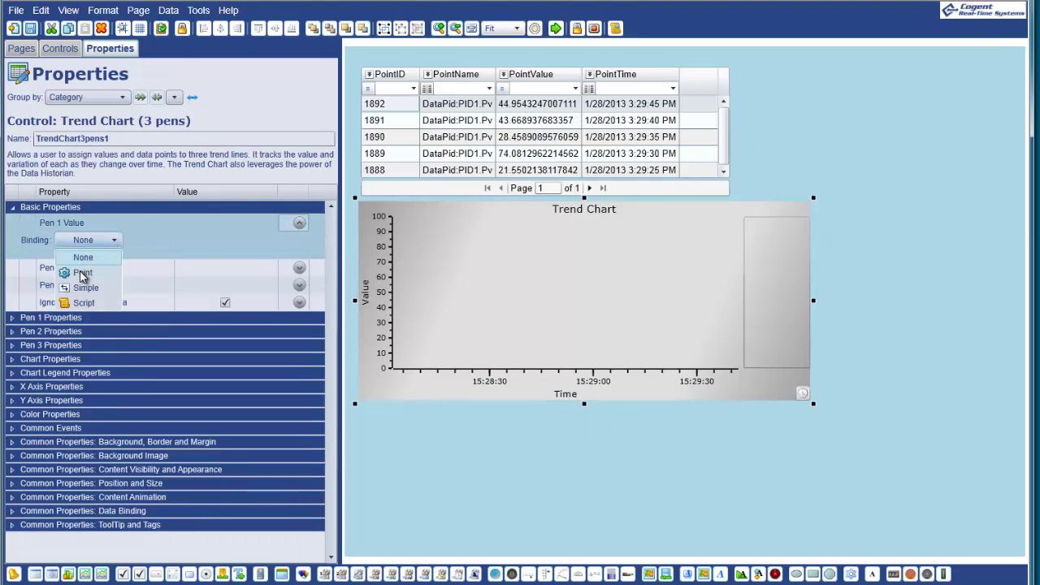
{"action": "left_click", "coordinate": [82, 273]}
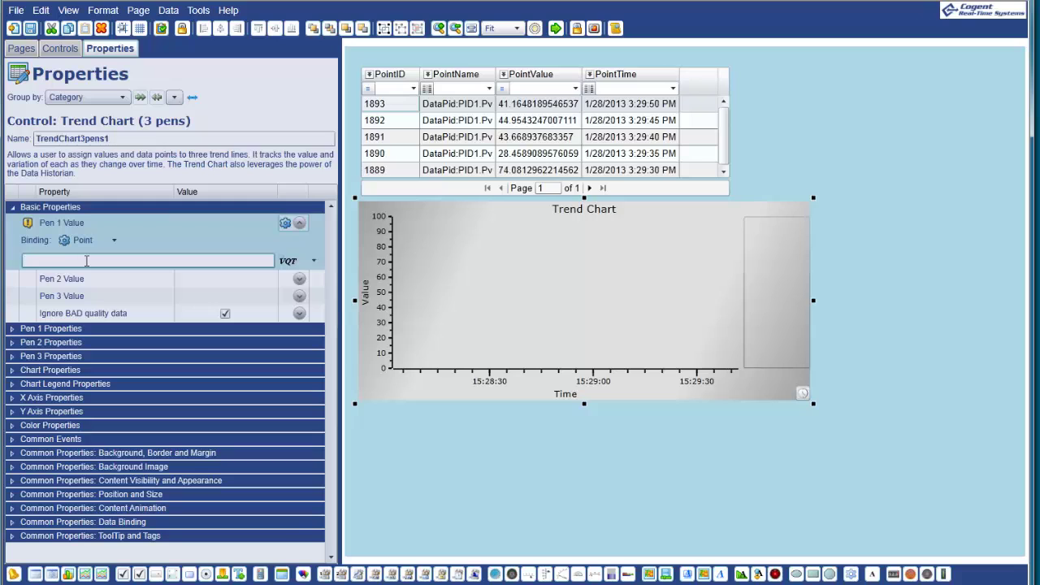
{"action": "type", "text": "Test"}
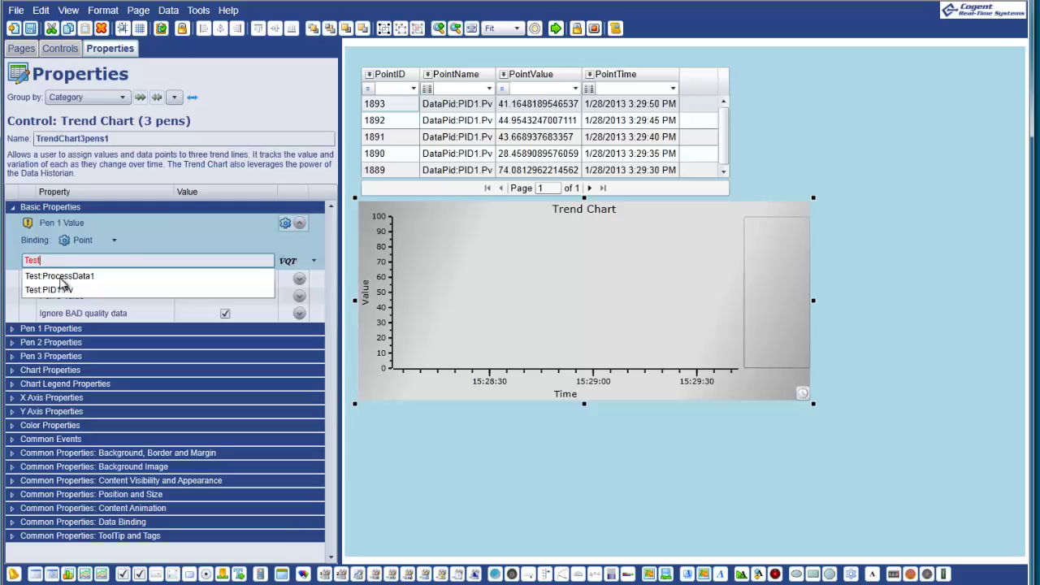
{"action": "left_click", "coordinate": [53, 291]}
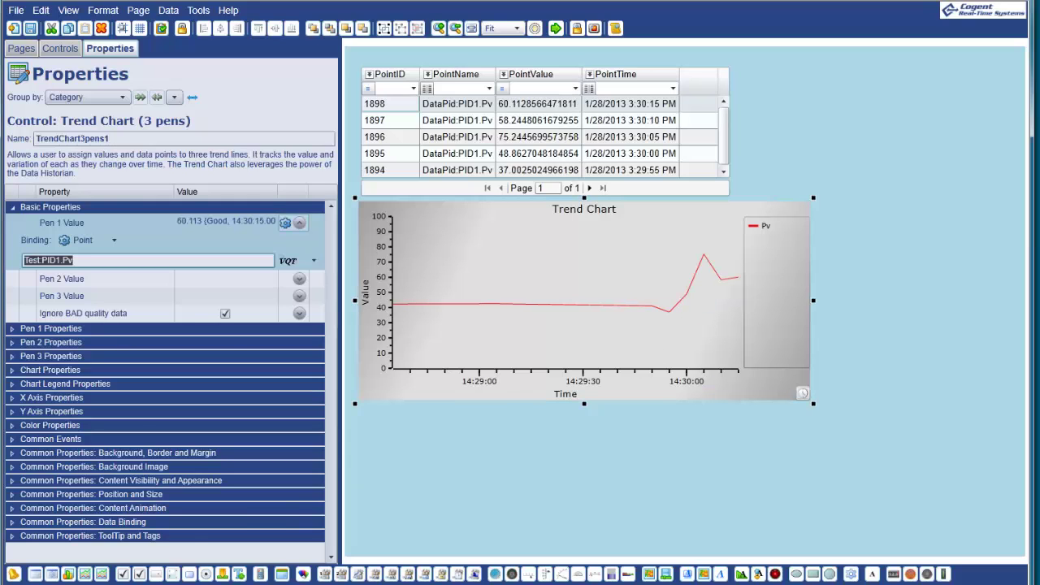
Close the Query ODBC Database dialog and deselect the trend chart on the canvas.
{"action": "mouse_move", "coordinate": [65, 579]}
{"action": "left_click", "coordinate": [69, 545]}
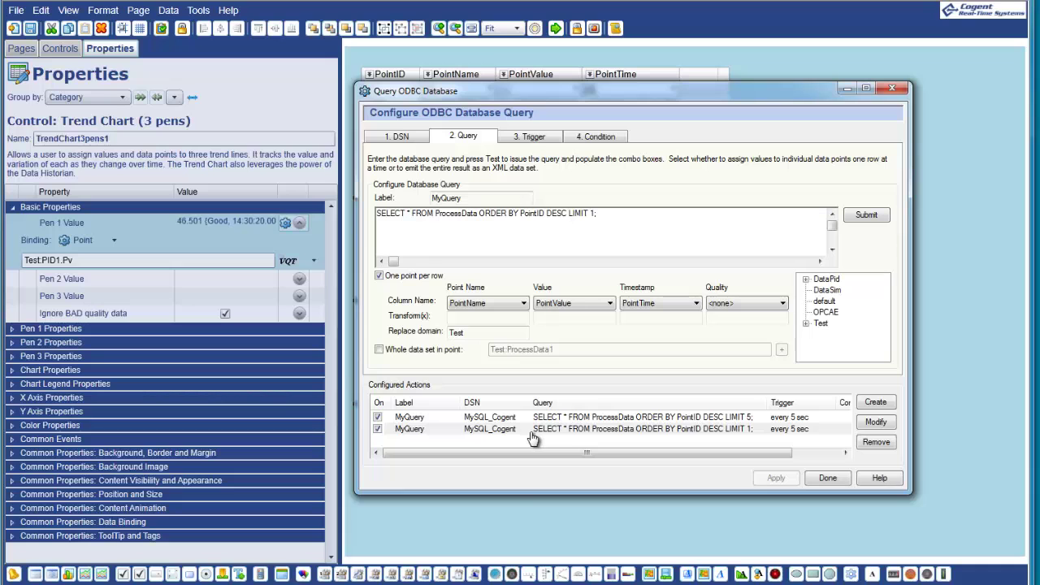
{"action": "left_click_drag", "start_coordinate": [590, 94], "coordinate": [630, 129]}
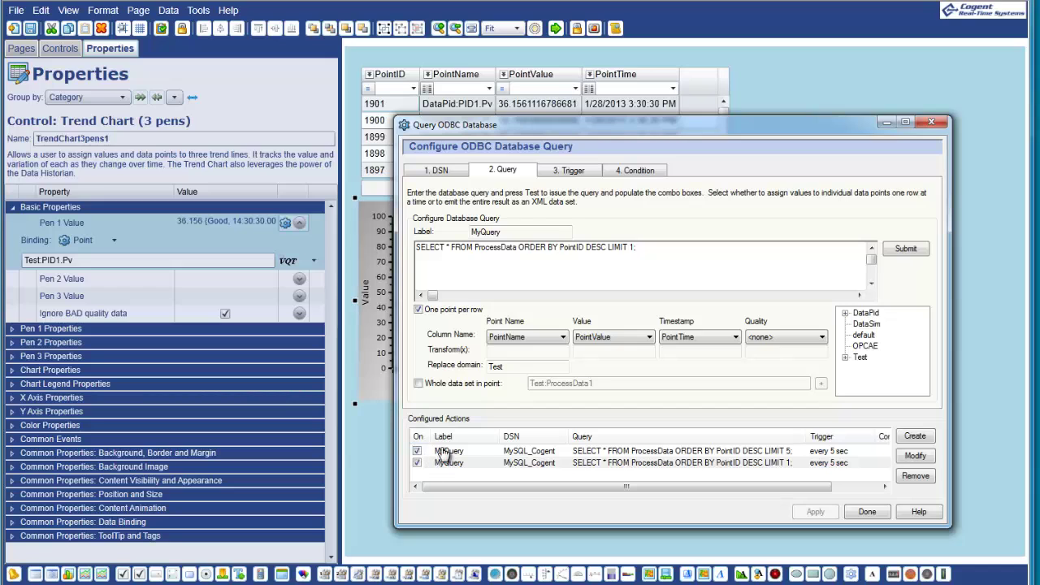
{"action": "key", "text": "Escape"}
{"action": "left_click", "coordinate": [841, 84]}
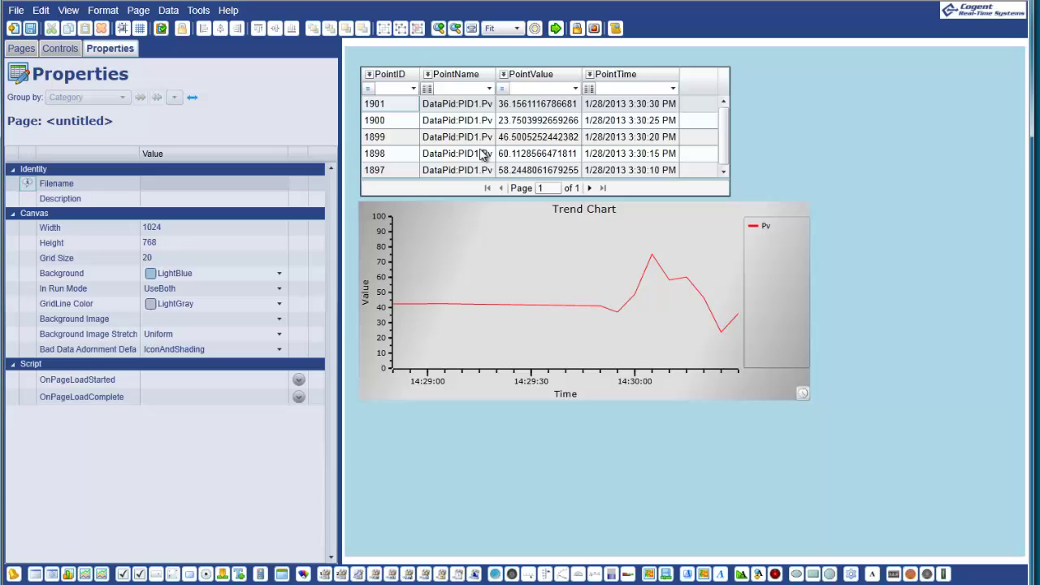